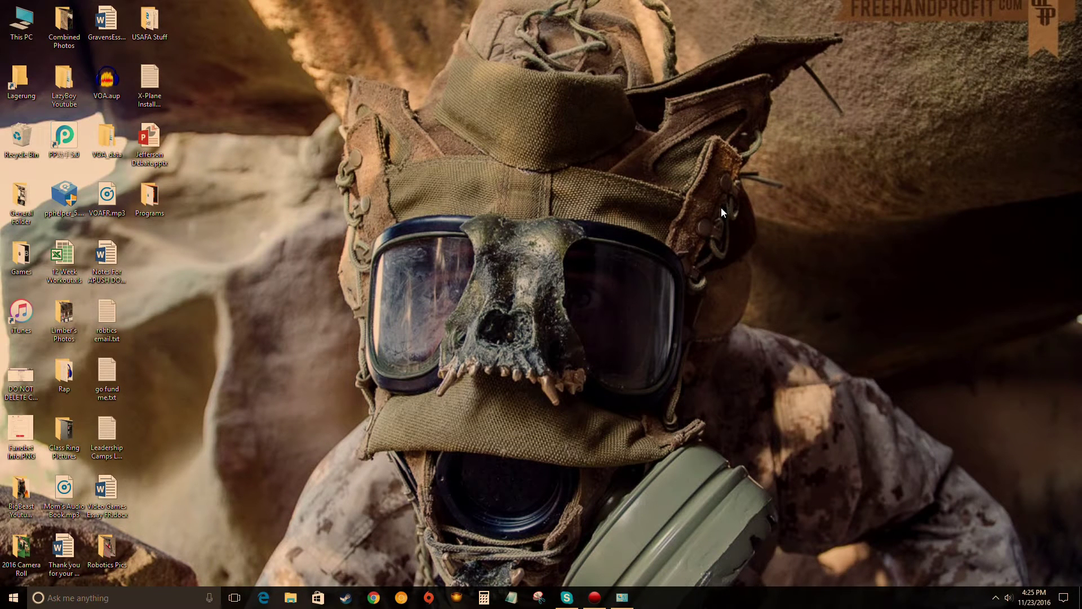
# - Search Google in Chrome for 'spybot search and destroy'
pyautogui.click(622, 598)
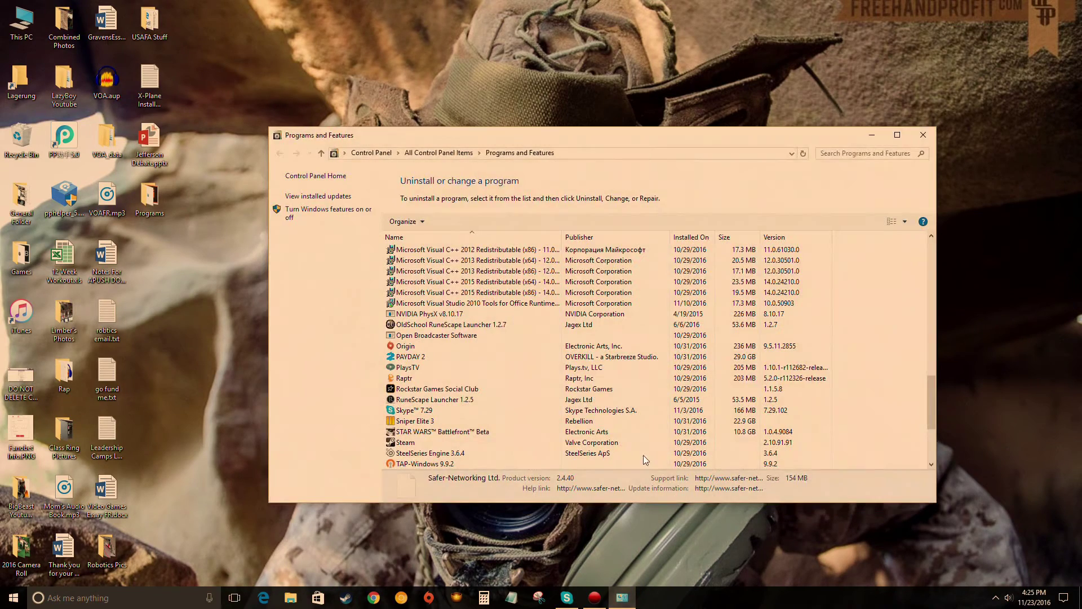
pyautogui.click(924, 128)
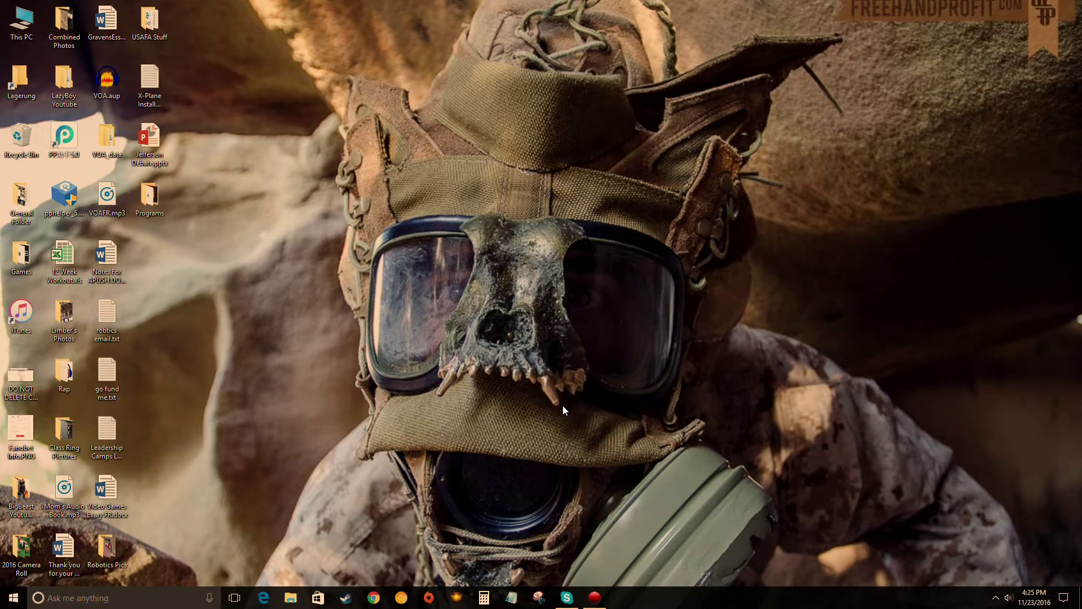
pyautogui.click(374, 597)
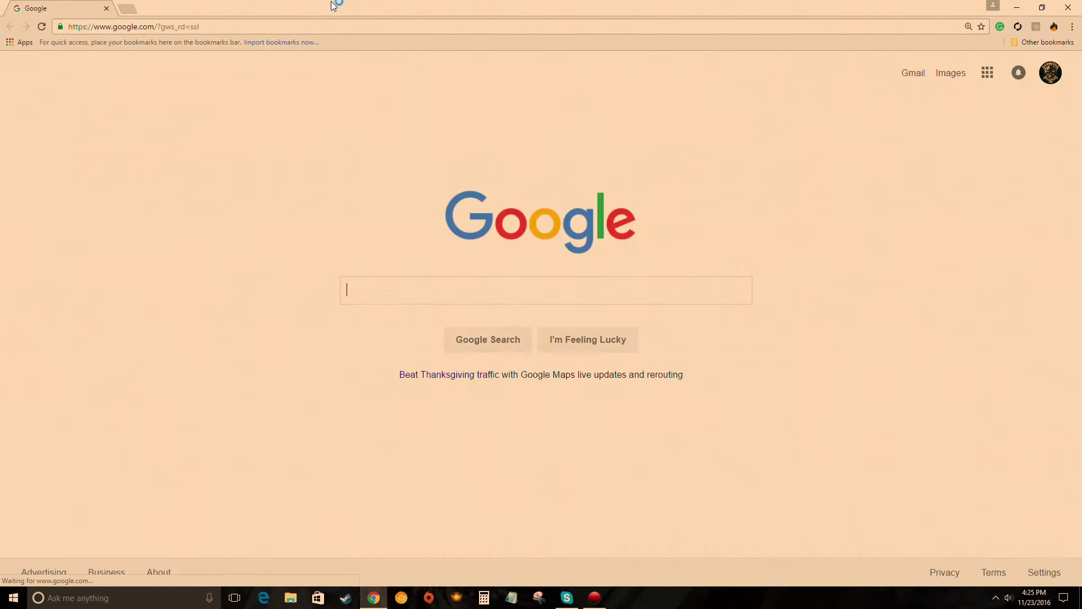
pyautogui.click(360, 26)
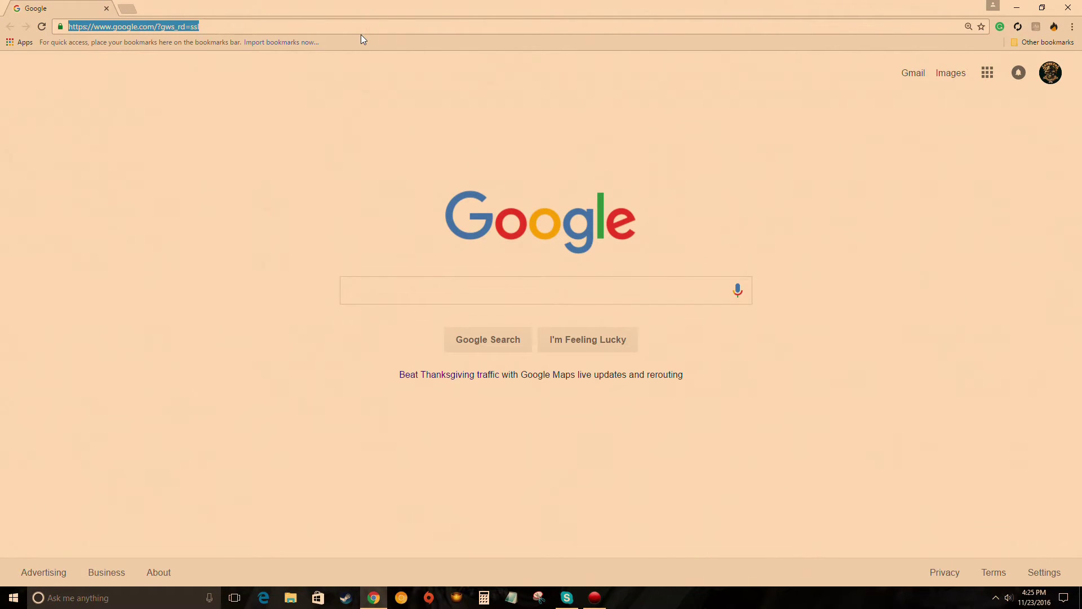
pyautogui.write('spybot search and destroy')
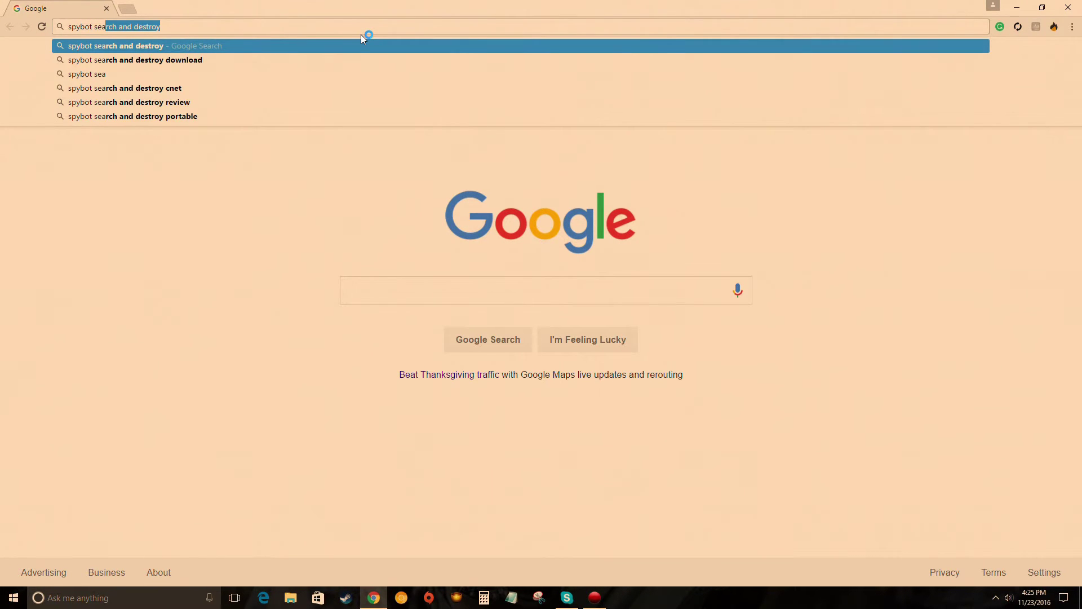
pyautogui.press('Return')
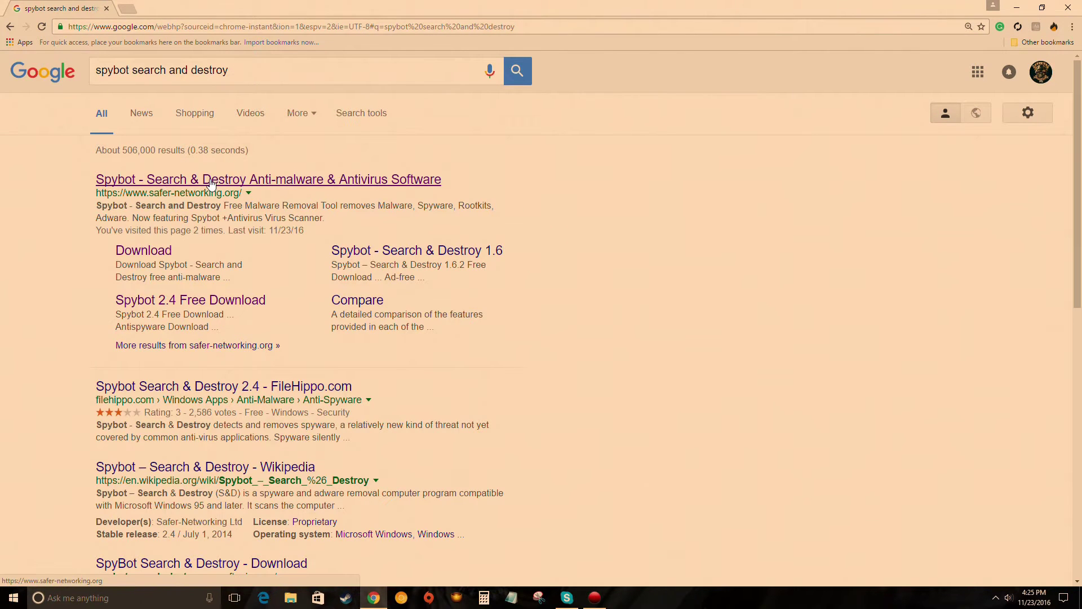
# - Look over the search results and open the top safer-networking.org result
pyautogui.moveTo(96, 193); pyautogui.dragTo(243, 194)
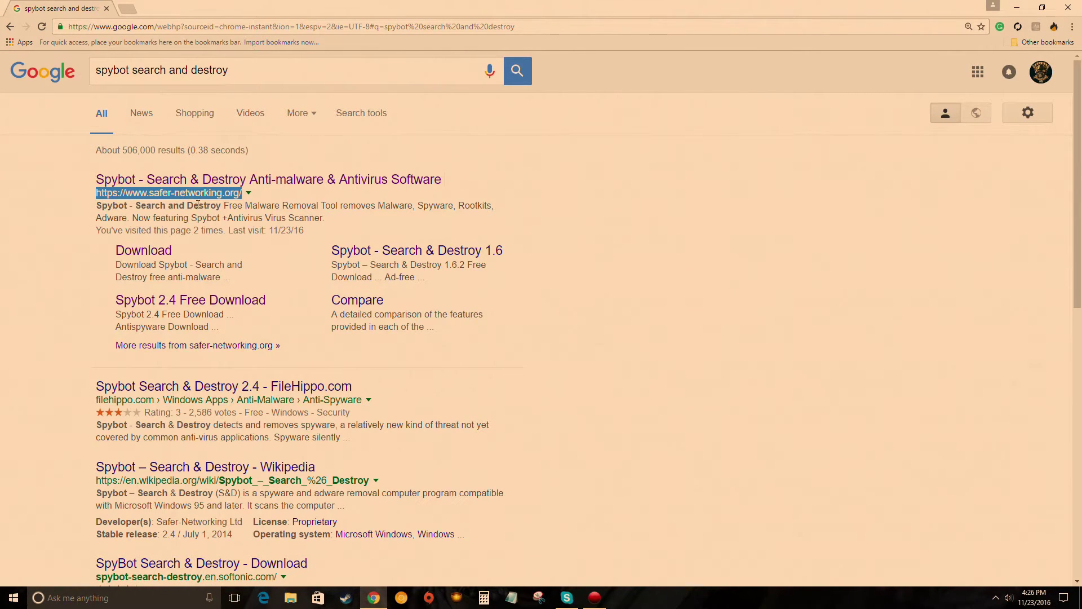
pyautogui.scroll(-1, 218, 204)
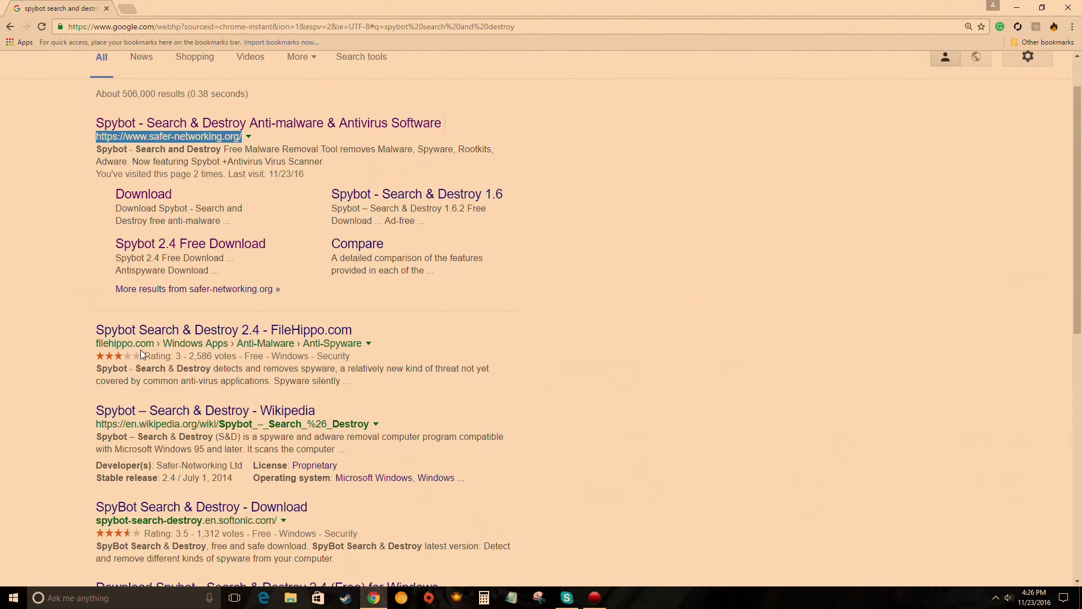
pyautogui.scroll(-3, 143, 354)
pyautogui.scroll(-2, 142, 348)
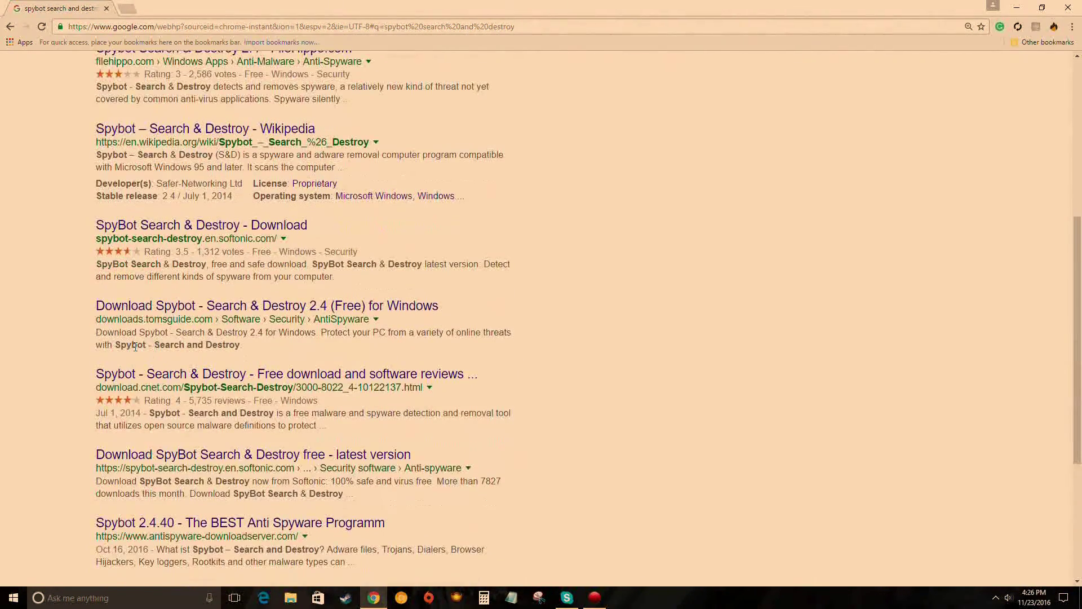
pyautogui.moveTo(133, 387); pyautogui.dragTo(215, 389)
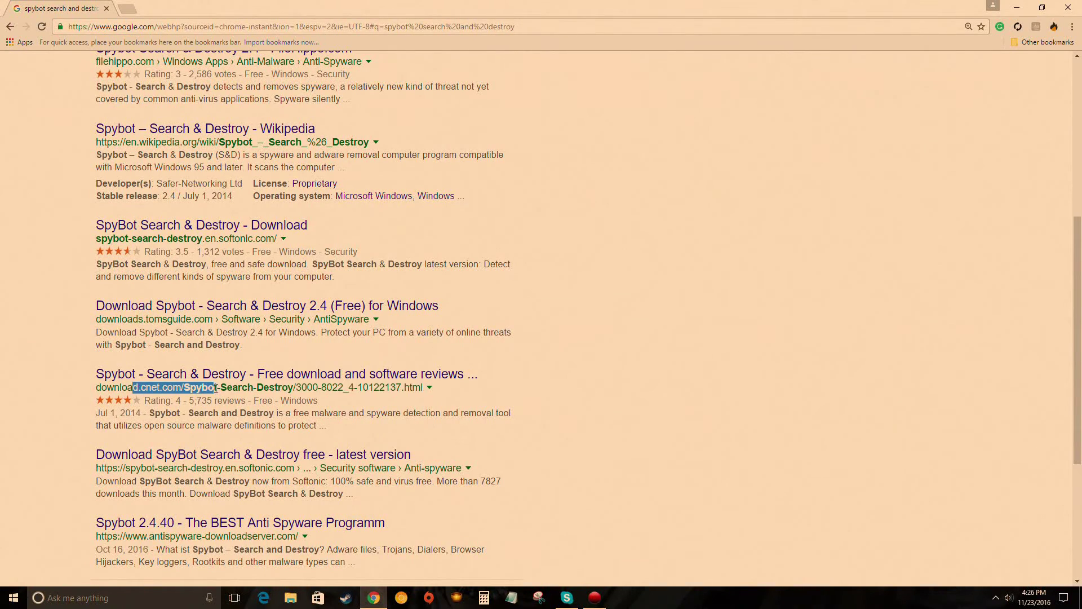
pyautogui.scroll(6, 202, 320)
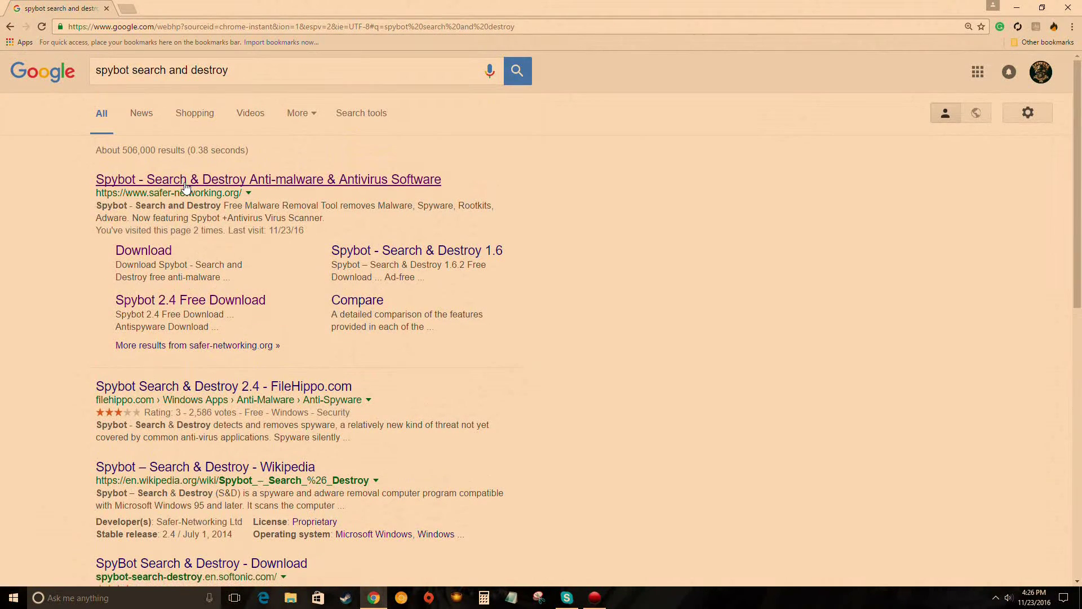
pyautogui.click(185, 187)
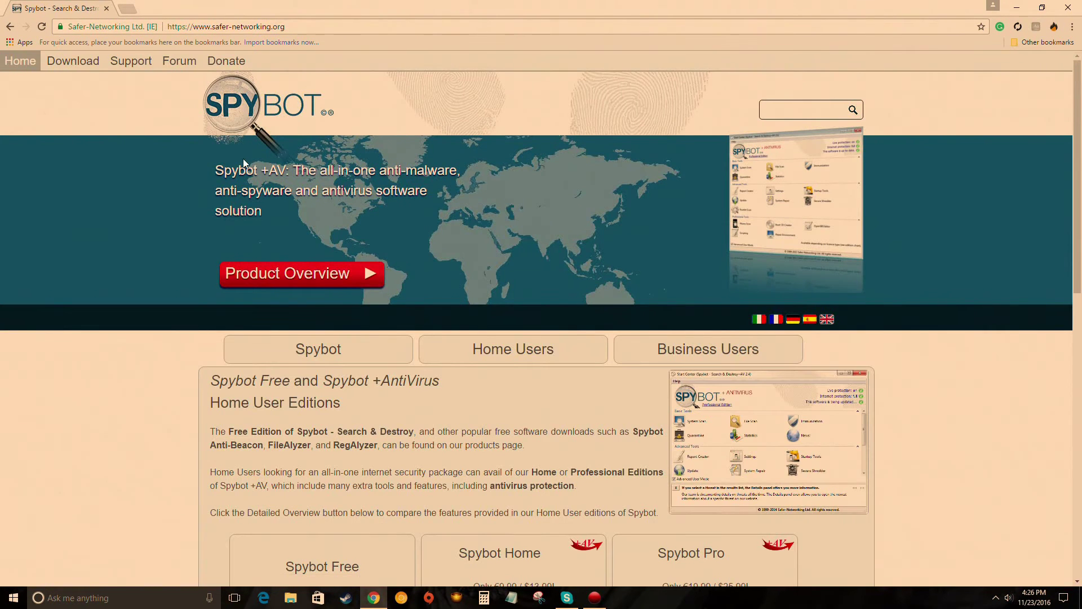
# - Go to the Spybot Free page and open the Spybot Free Edition download mirrors
pyautogui.scroll(-6, 299, 161)
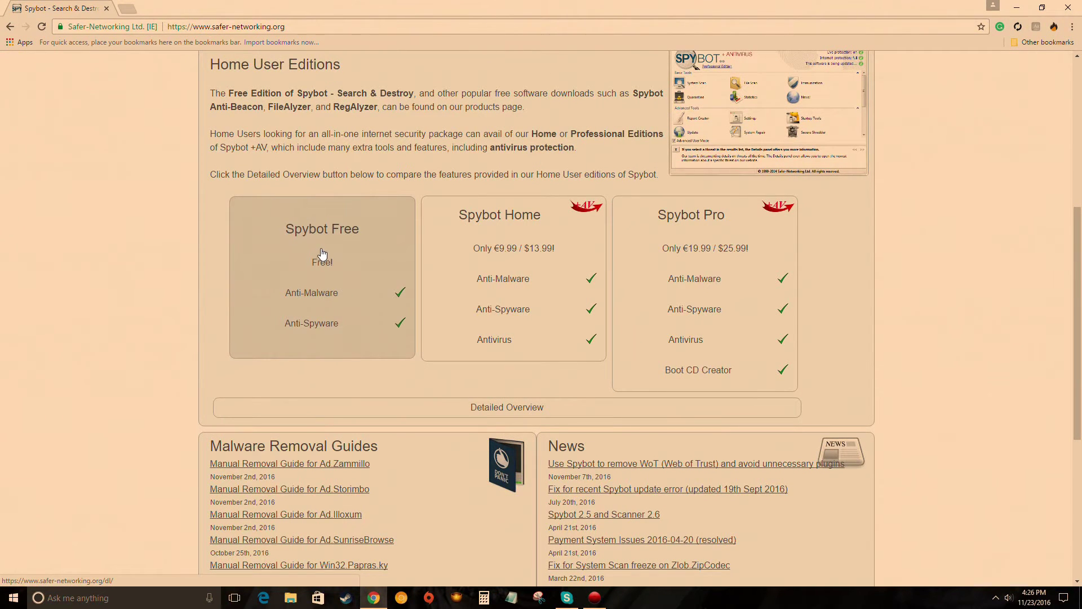
pyautogui.click(321, 252)
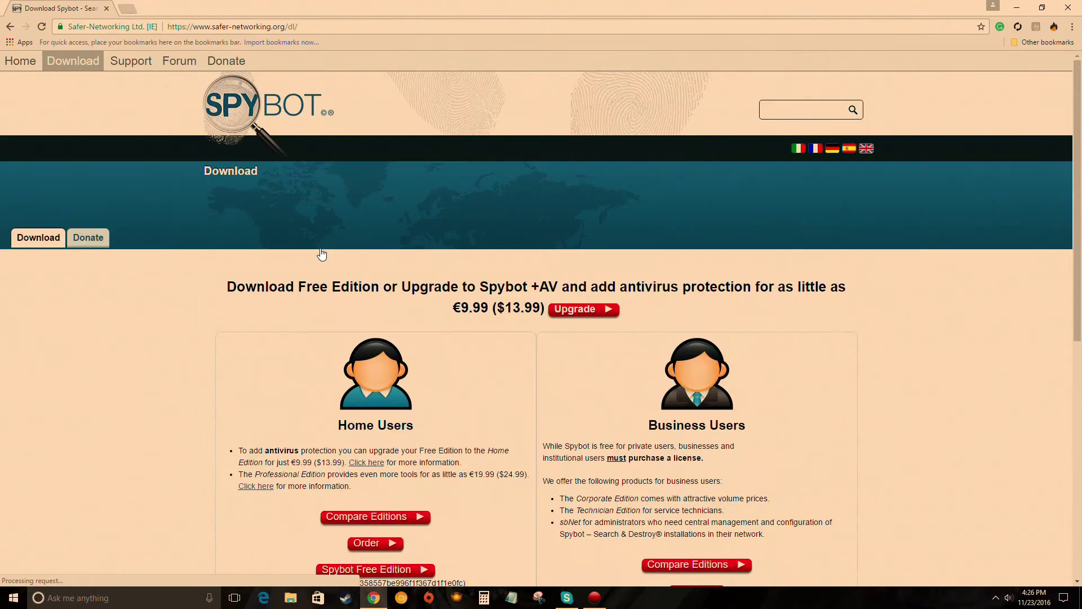
pyautogui.scroll(-3, 321, 251)
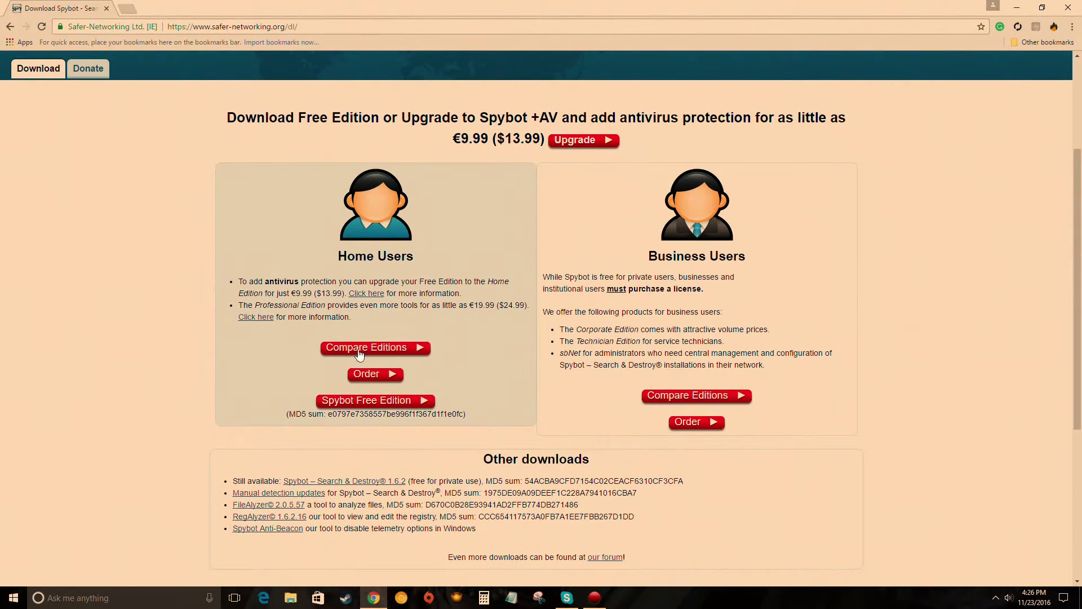
pyautogui.click(390, 402)
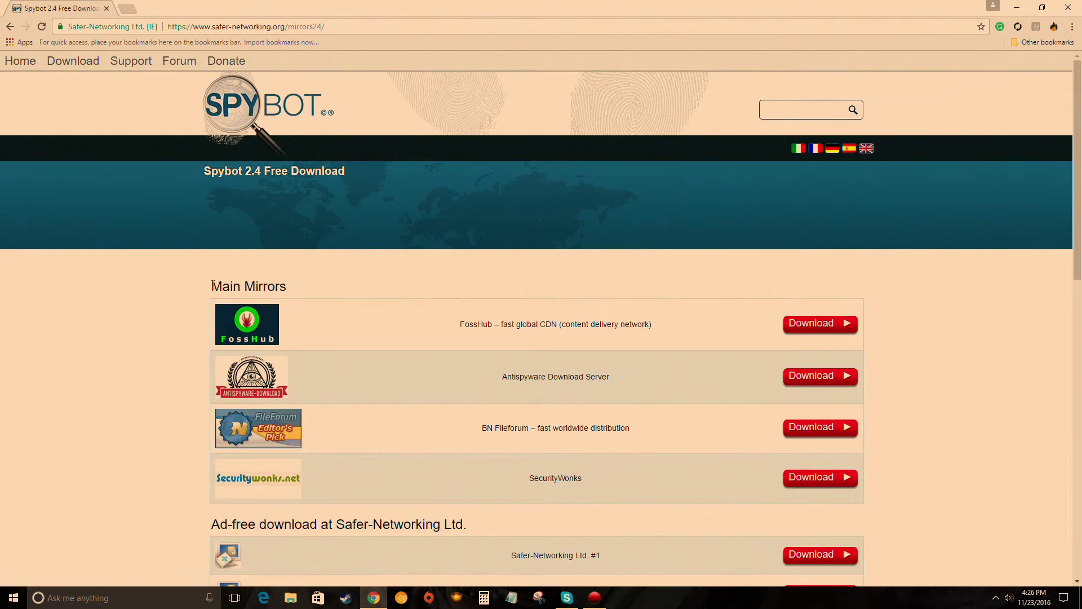
# - Download the Spybot 2.4 installer from the ad-free Safer-Networking Ltd. #2 mirror
pyautogui.scroll(-2, 198, 269)
pyautogui.moveTo(219, 169); pyautogui.dragTo(852, 381)
pyautogui.click(899, 350)
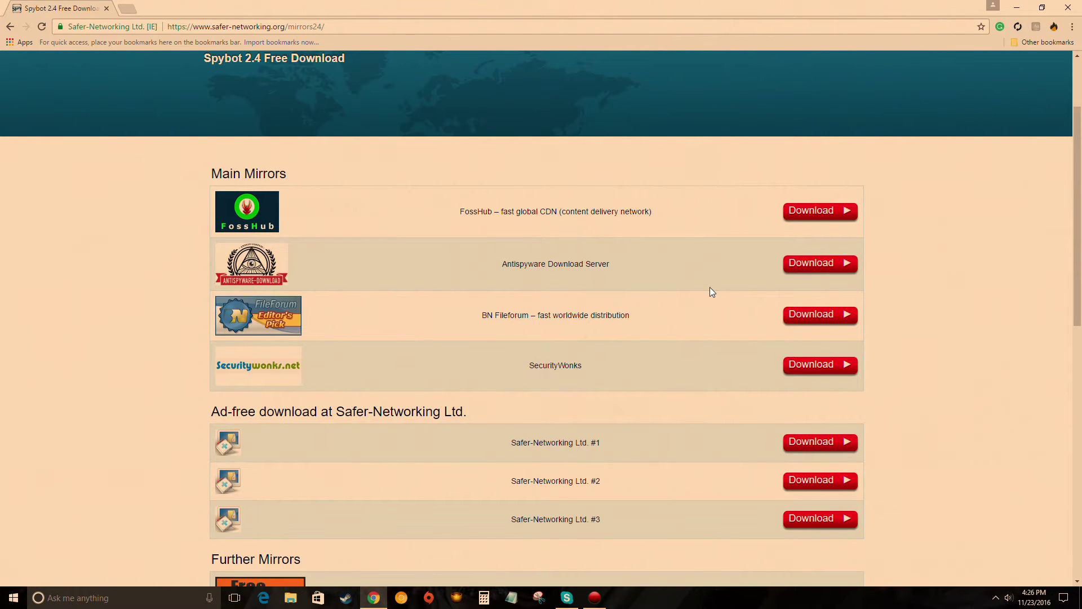
pyautogui.scroll(-2, 428, 327)
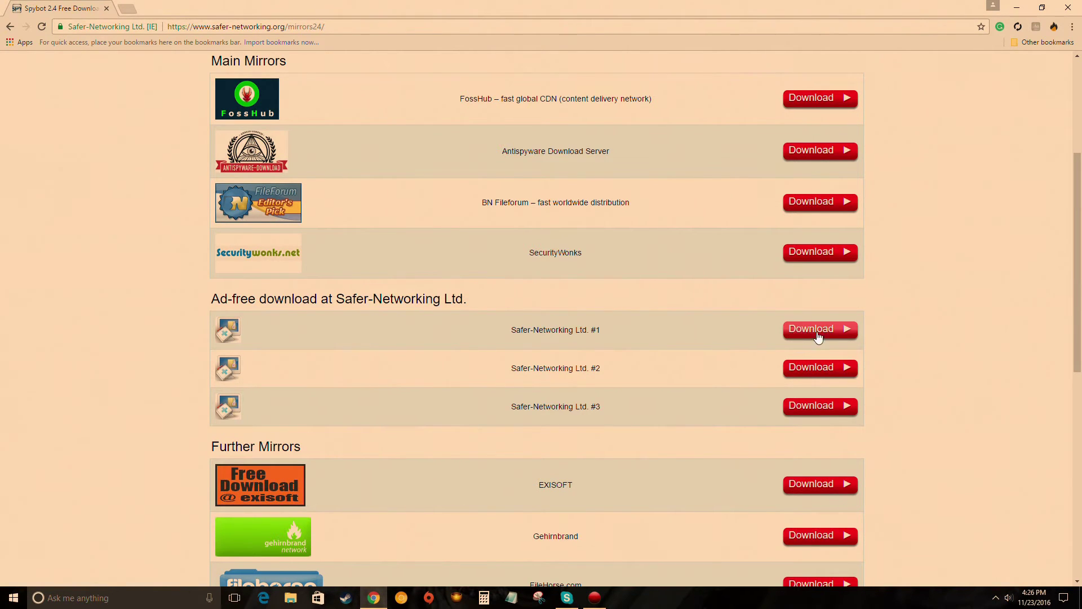
pyautogui.click(832, 374)
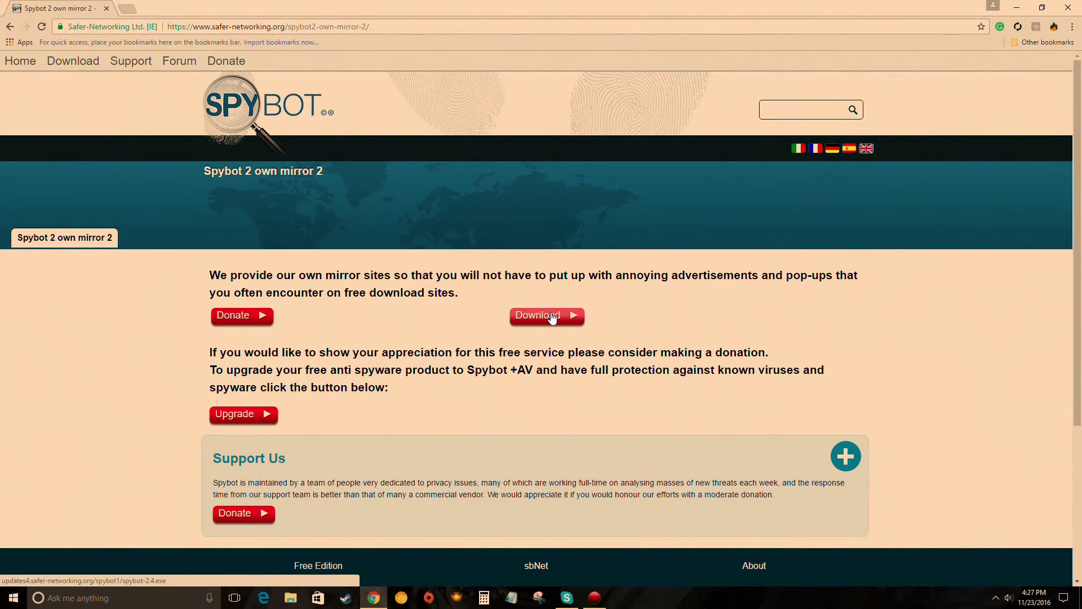
pyautogui.moveTo(555, 311); pyautogui.dragTo(544, 411)
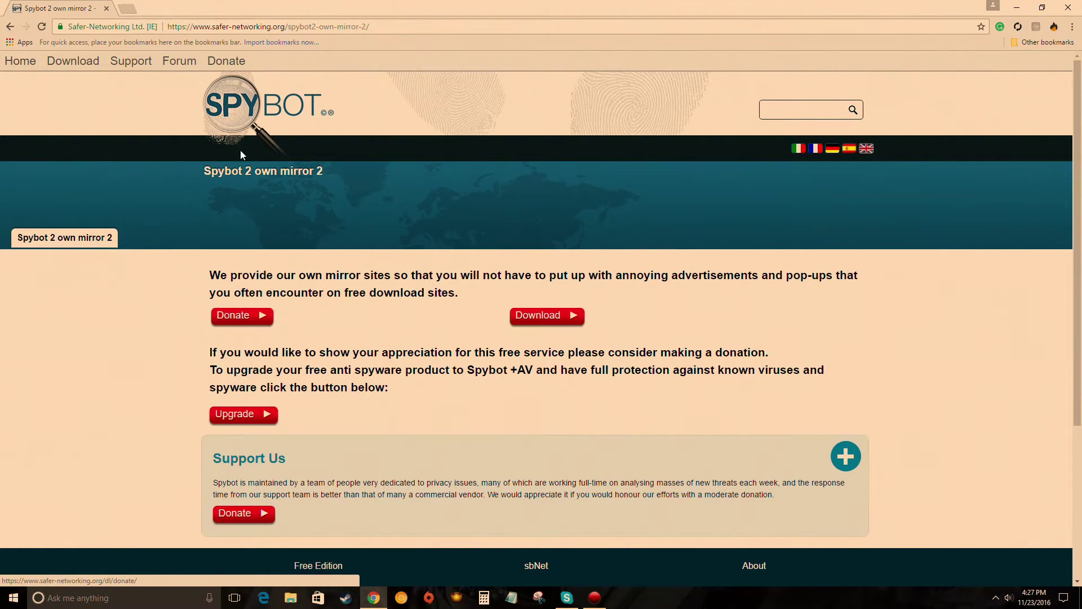
pyautogui.click(550, 325)
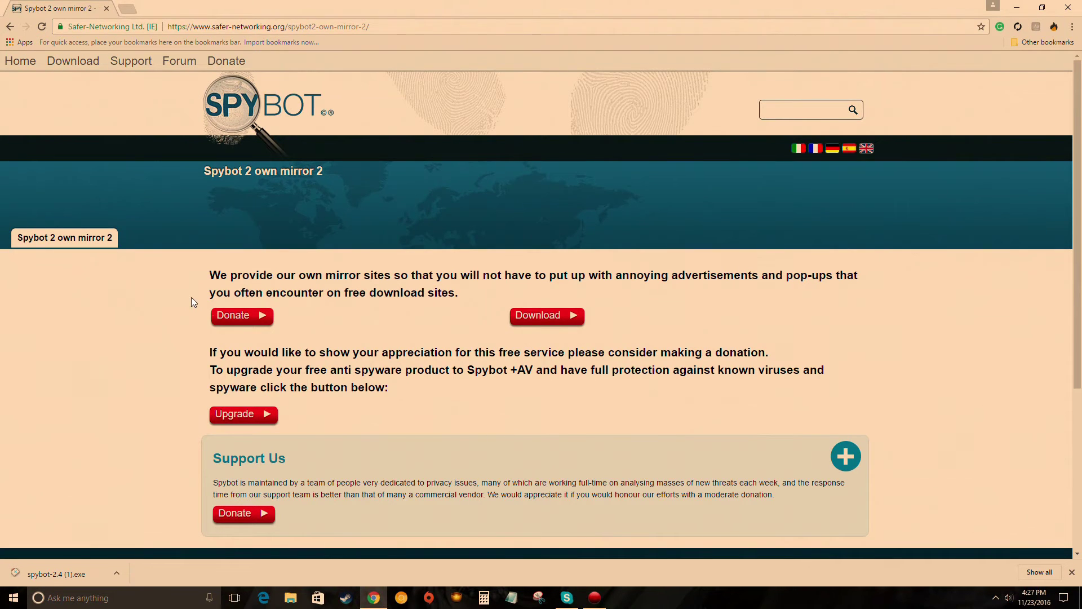
# - Open the downloaded spybot-2.4 (1).exe, dismiss its security warning, and close Chrome
pyautogui.click(85, 571)
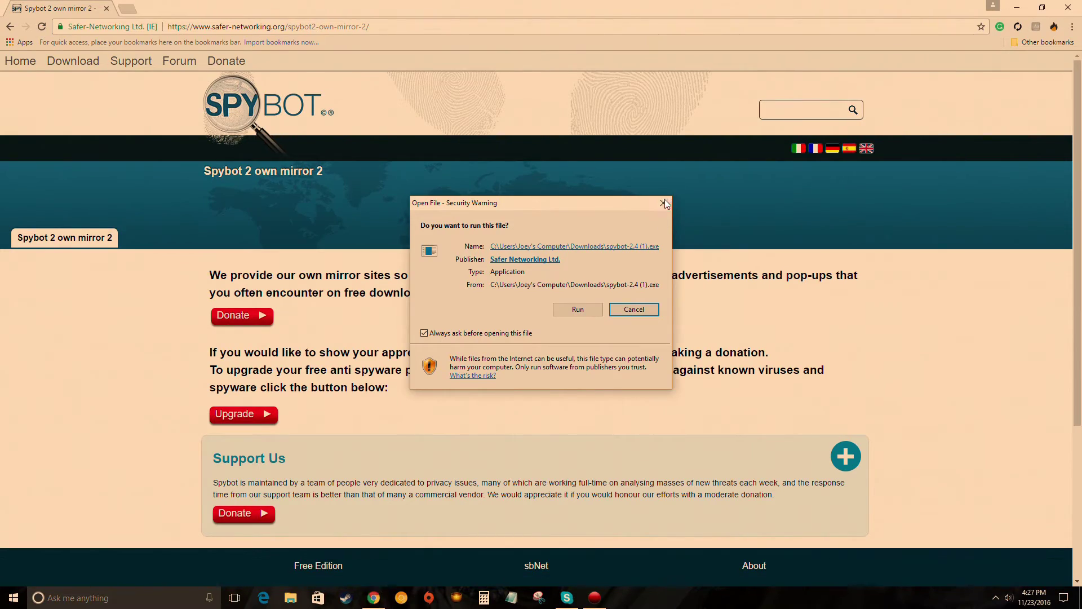
pyautogui.click(663, 203)
pyautogui.click(1068, 8)
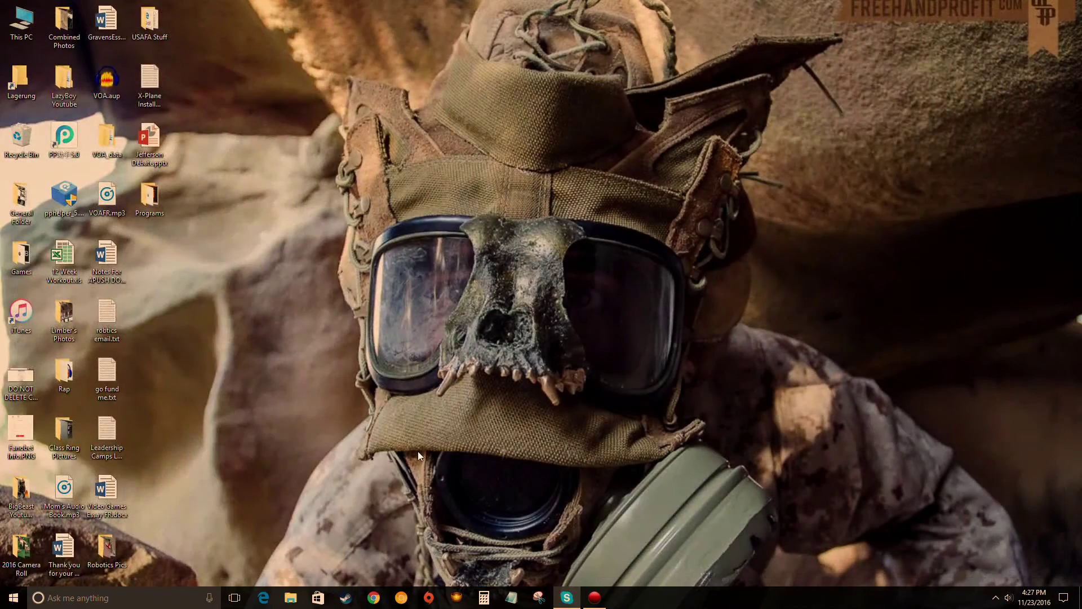
# - Open the Downloads folder in File Explorer and search it for 'spy'
pyautogui.click(373, 598)
pyautogui.click(1069, 7)
pyautogui.rightClick(11, 603)
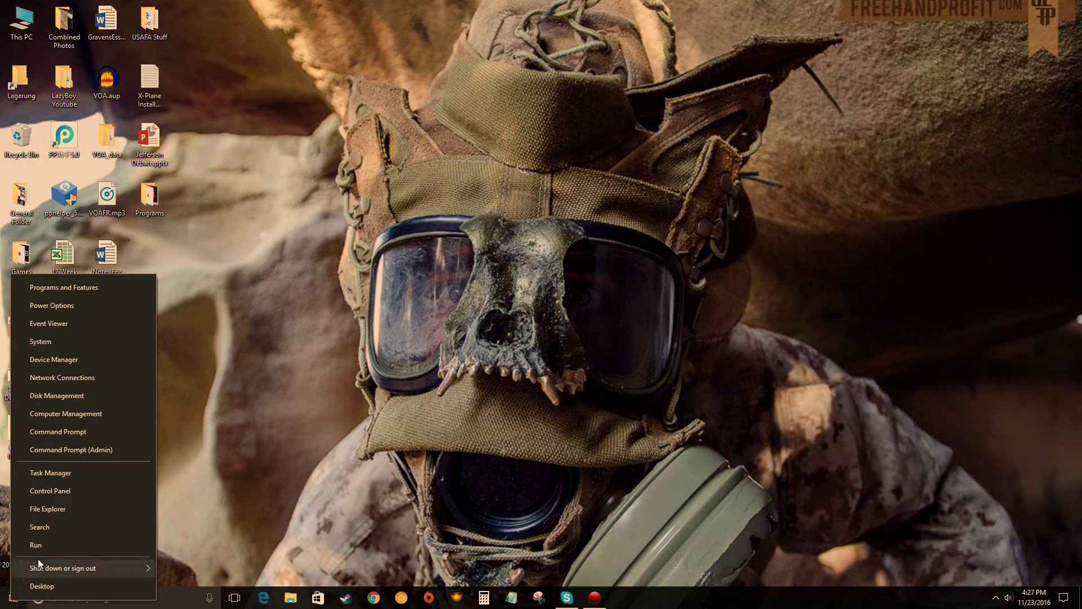
pyautogui.click(43, 509)
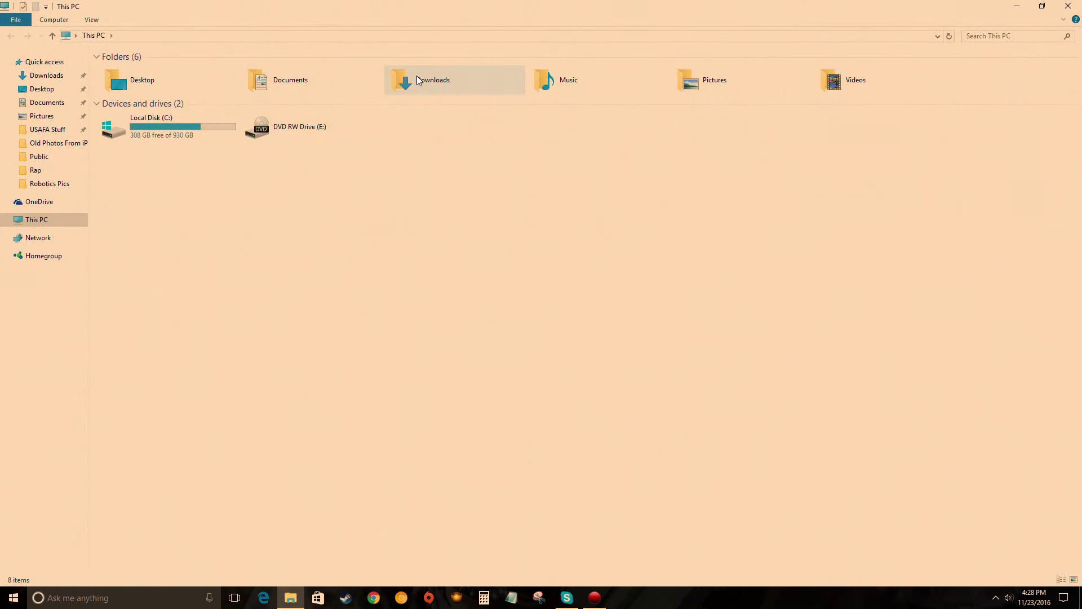
pyautogui.doubleClick(423, 74)
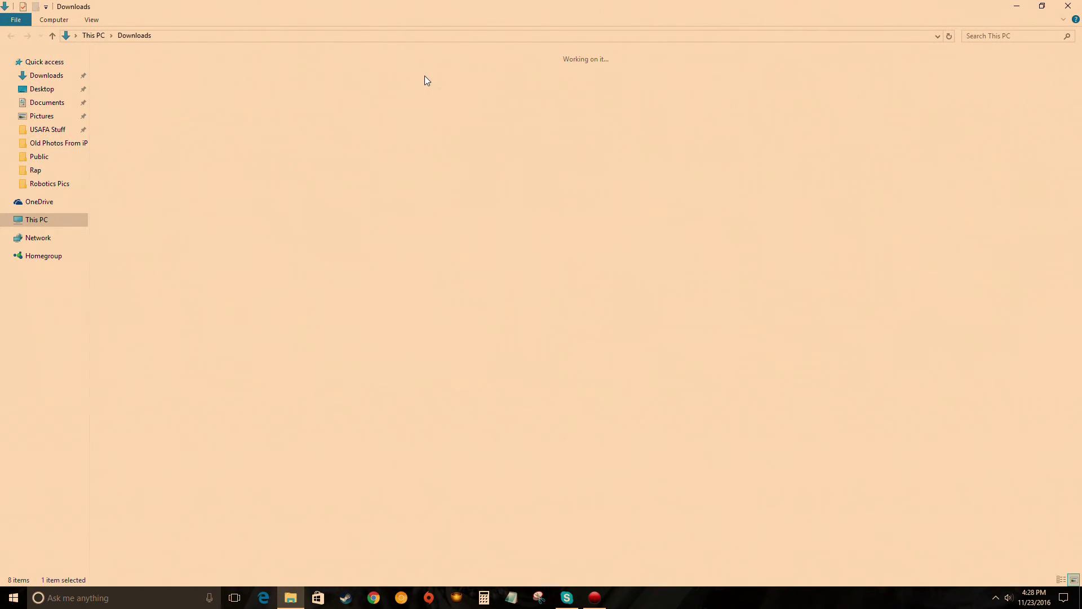
pyautogui.click(990, 35)
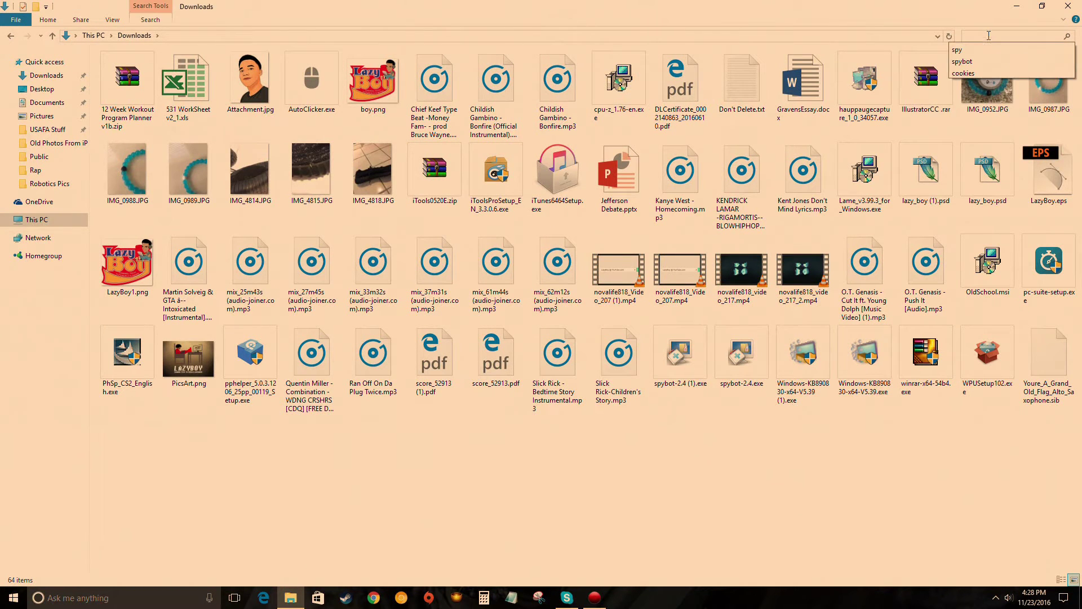
pyautogui.write('spy')
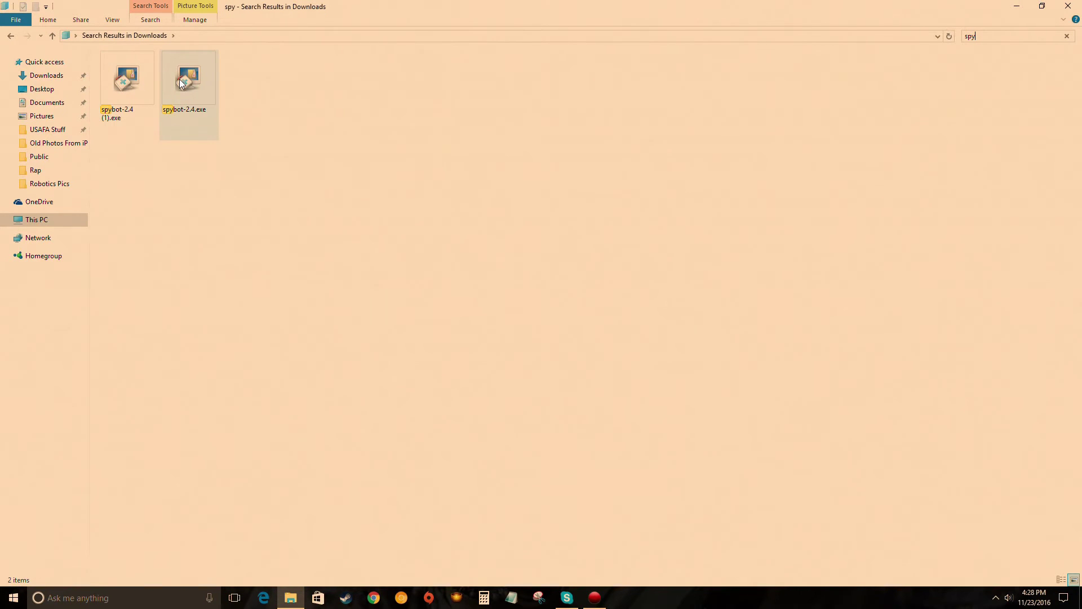
pyautogui.click(134, 93)
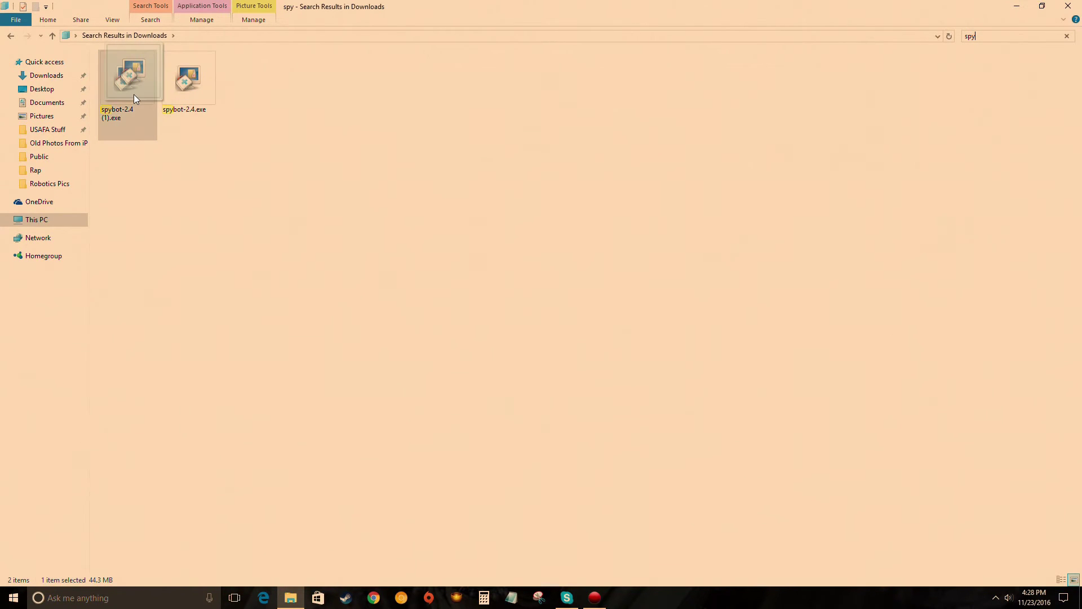
# - Run spybot-2.4.exe, approving the security warning and the elevation prompt
pyautogui.doubleClick(192, 80)
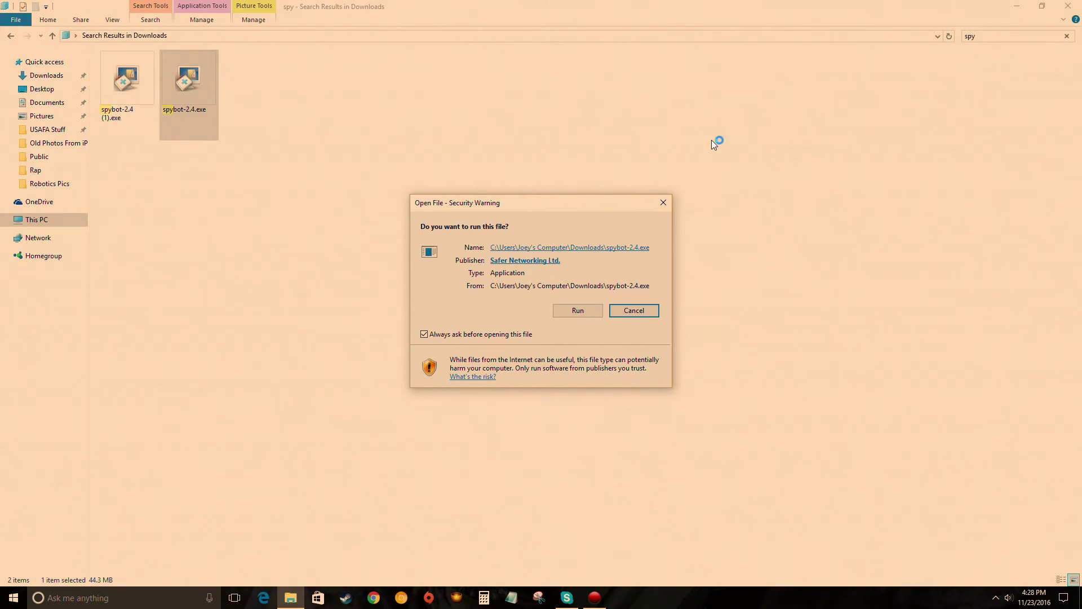
pyautogui.click(584, 314)
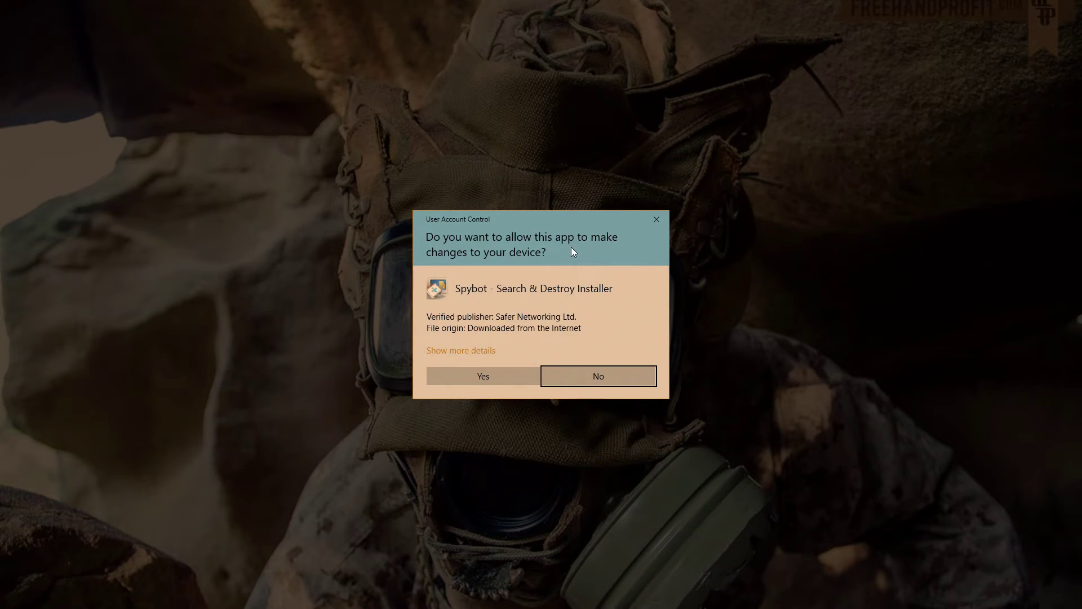
pyautogui.click(500, 376)
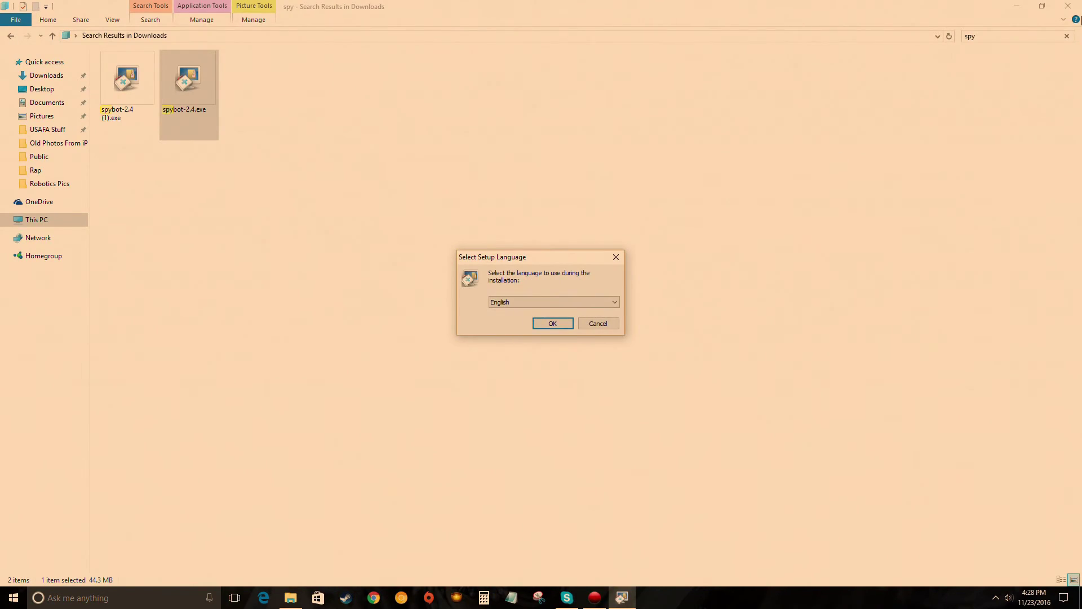
# - Close the Explorer window and start setup with English as the language
pyautogui.click(1069, 6)
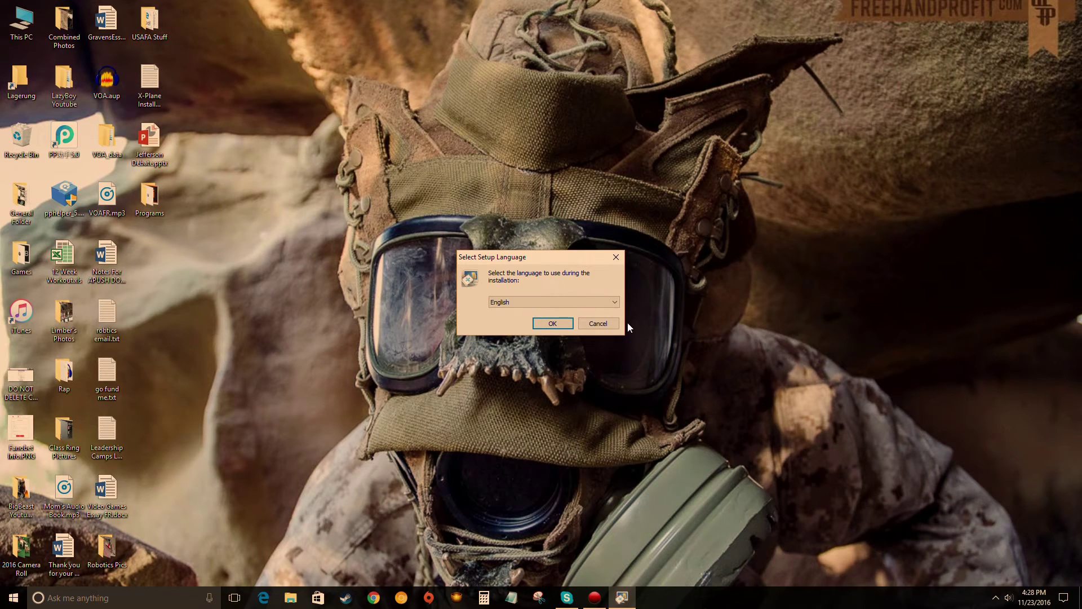
pyautogui.click(596, 304)
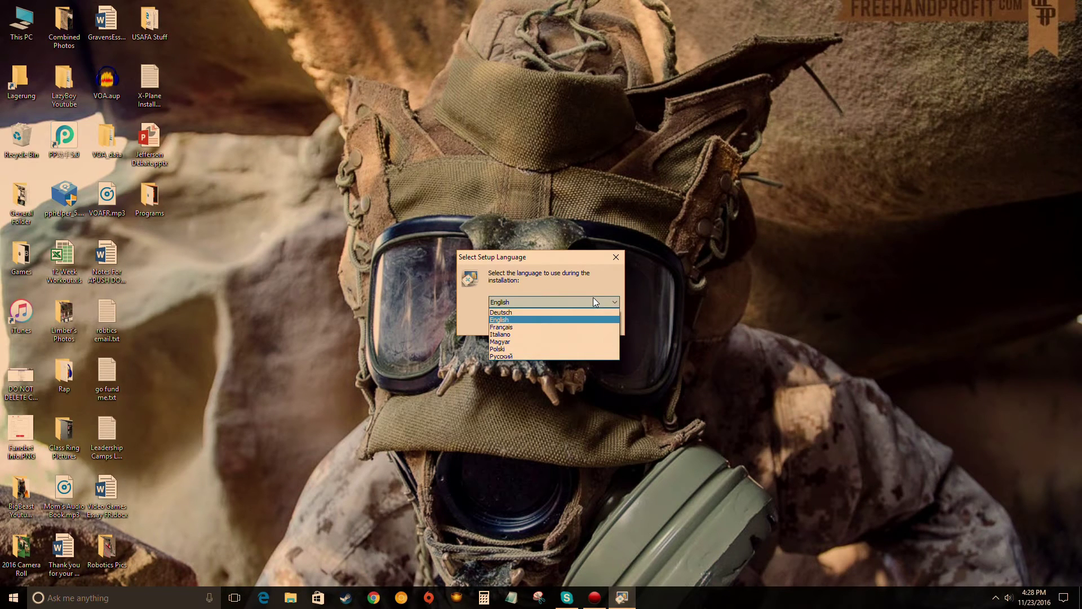
pyautogui.click(593, 296)
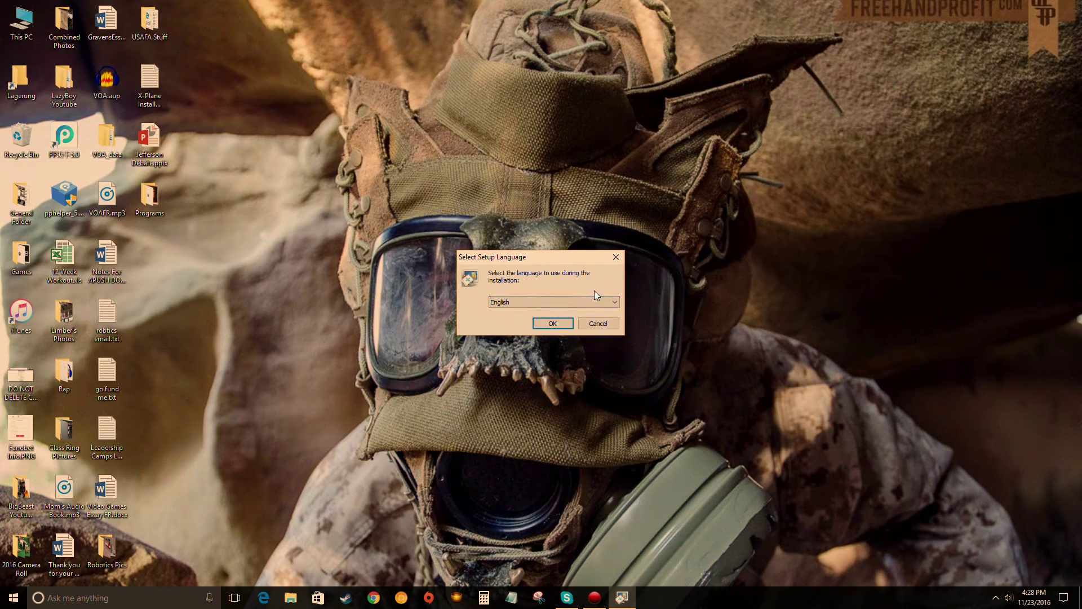
pyautogui.click(553, 323)
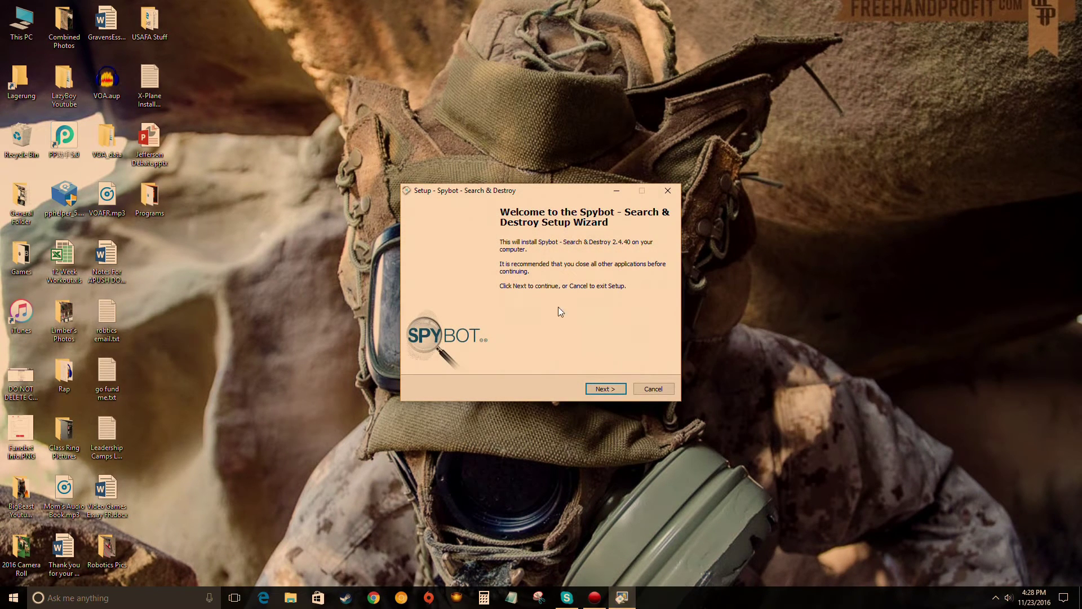
# - Skip the welcome and donation pages and choose the hands-off 'protected without attending to it' mode
pyautogui.click(594, 385)
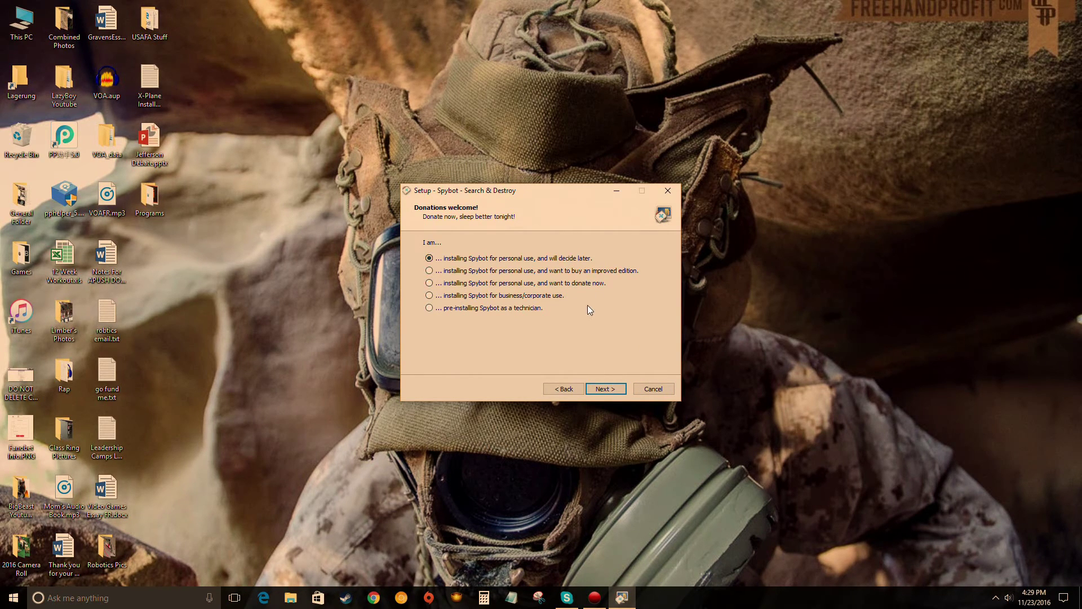
pyautogui.click(603, 389)
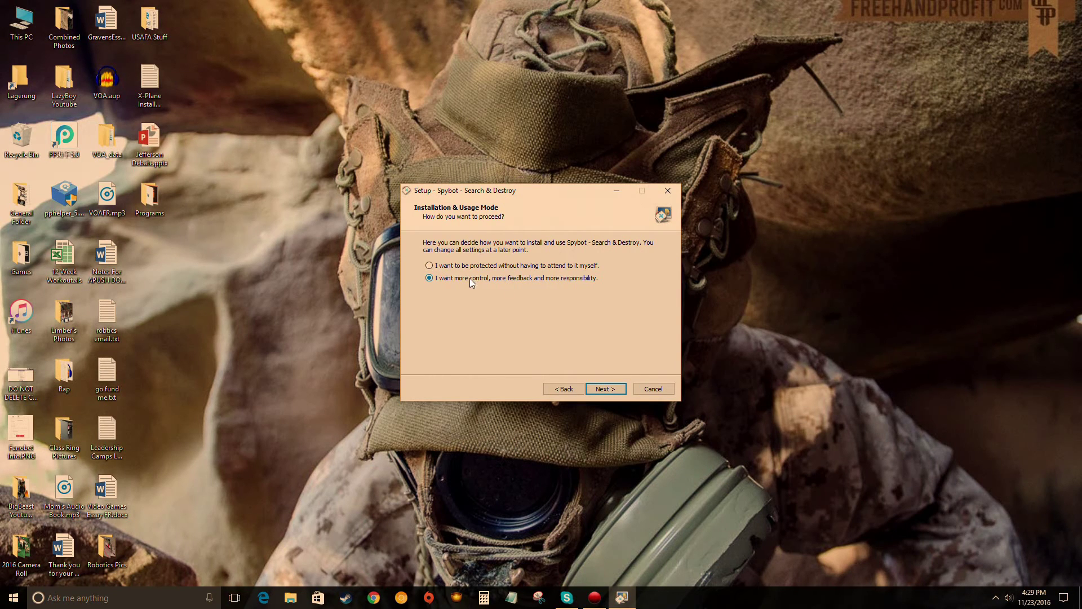
pyautogui.click(429, 265)
# - Scroll through the license, select 'I accept the agreement', and continue to Ready to Install
pyautogui.click(599, 389)
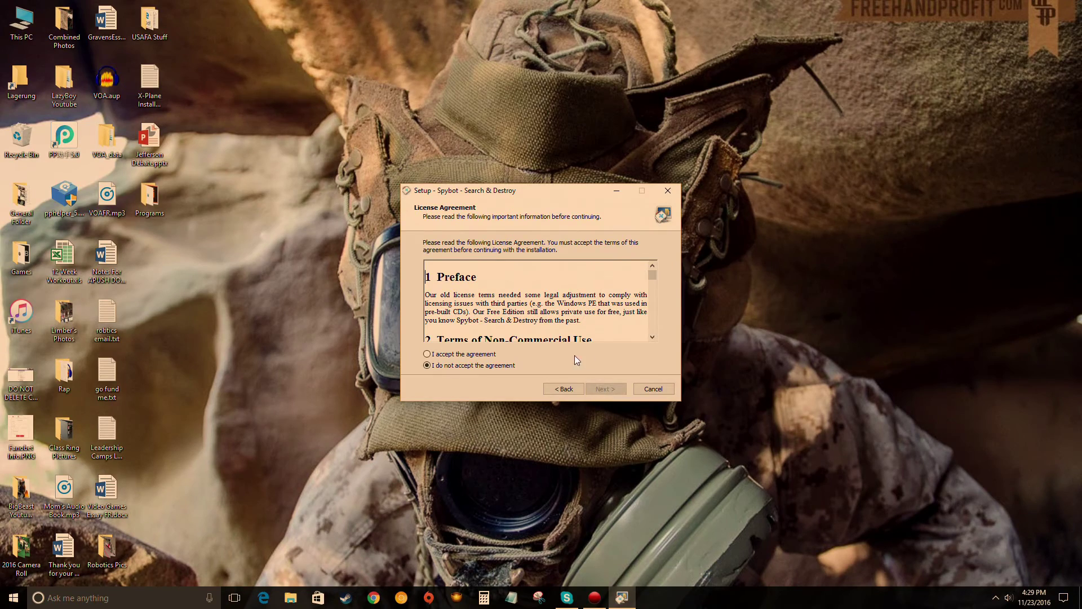
pyautogui.moveTo(654, 276); pyautogui.dragTo(645, 330)
pyautogui.click(435, 353)
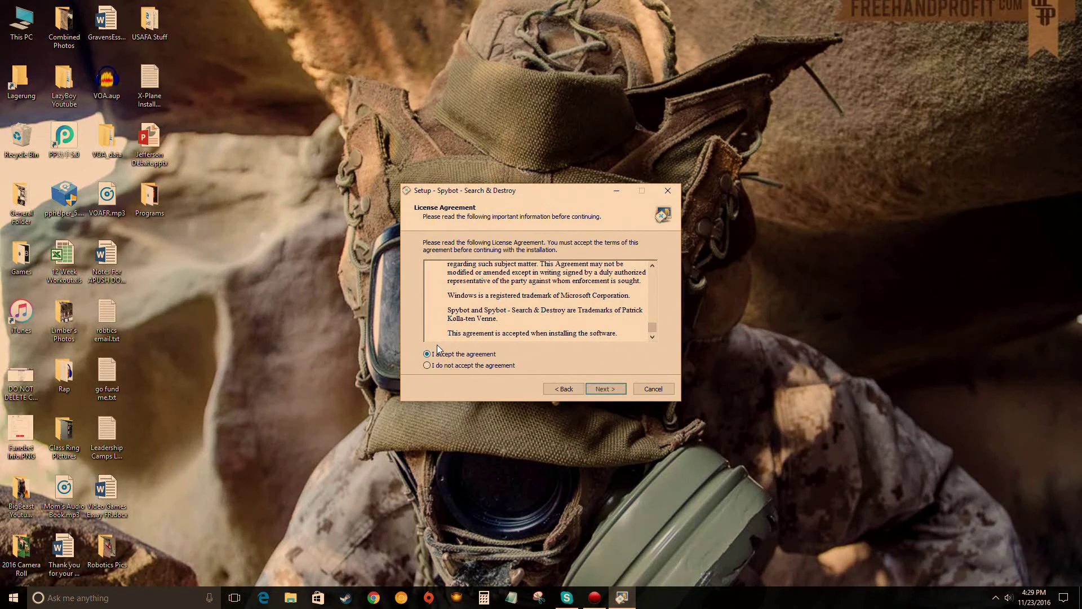
pyautogui.scroll(6, 550, 320)
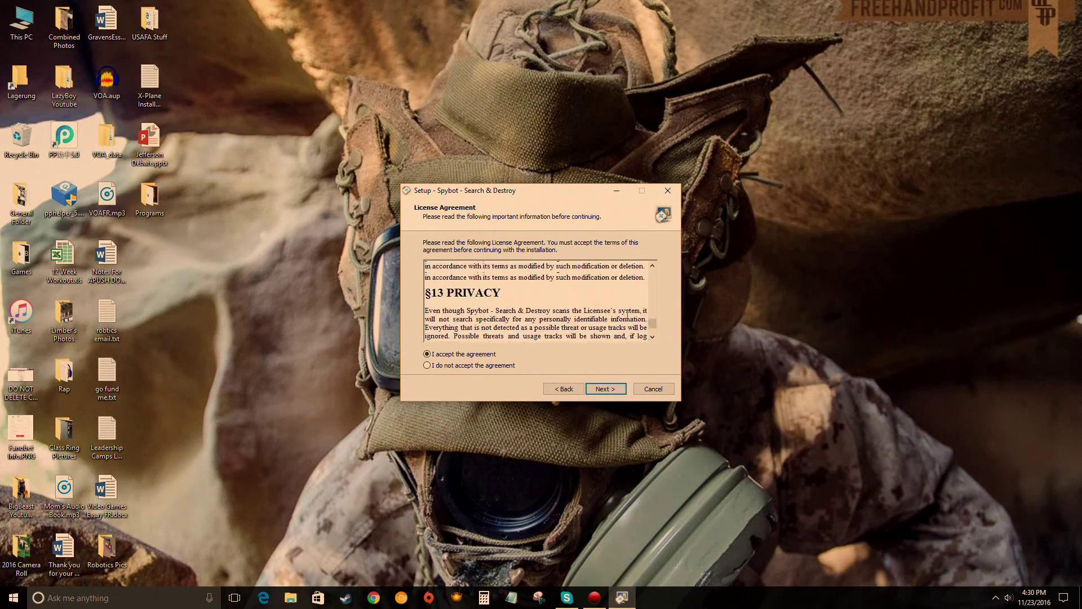
pyautogui.scroll(-6, 550, 321)
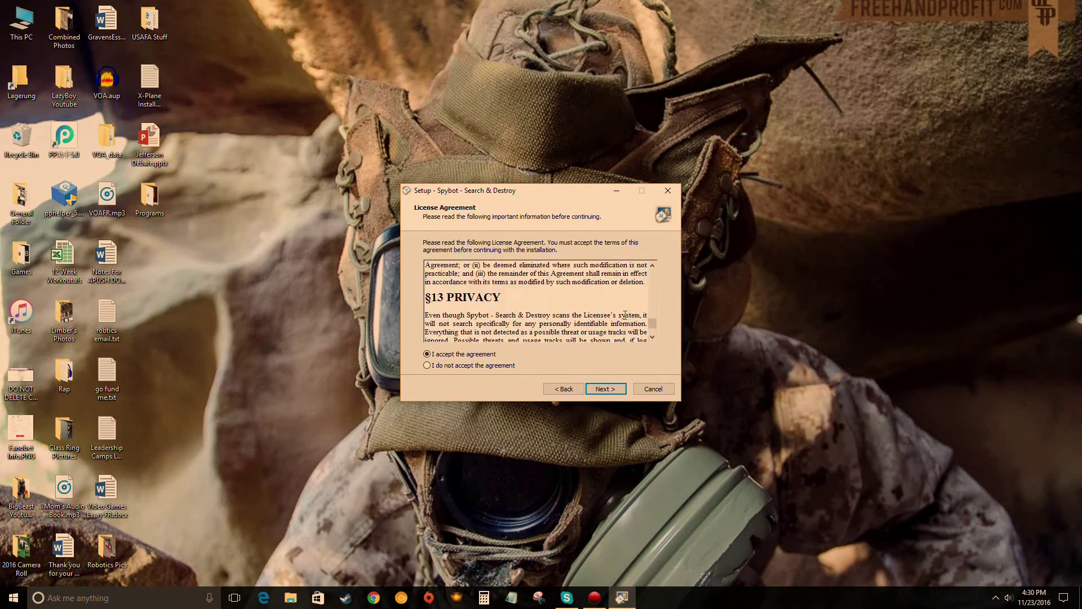
pyautogui.click(604, 388)
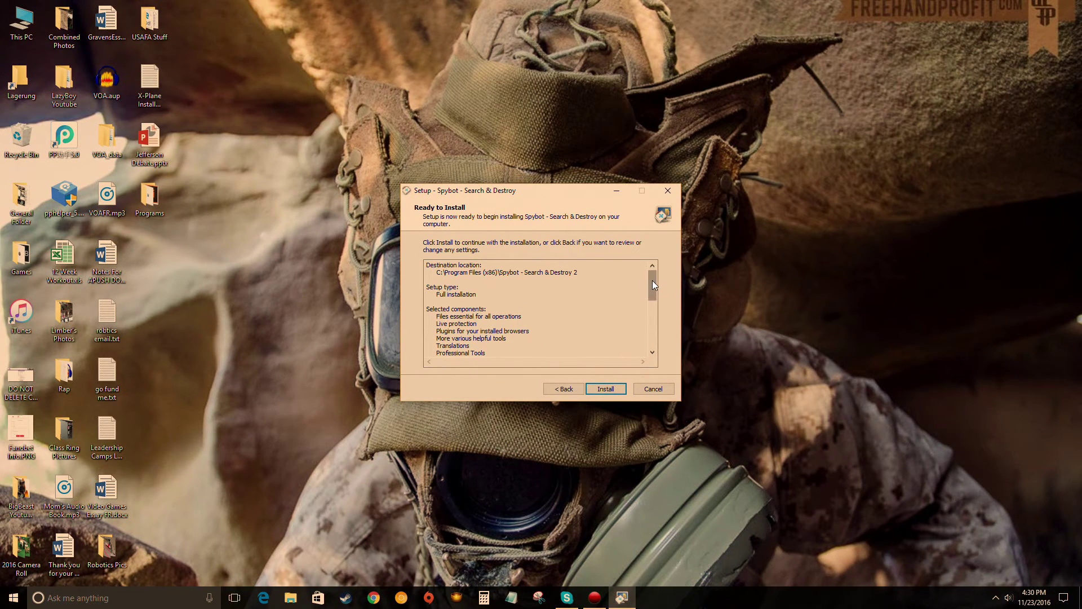
# - Review the Full installation summary, install Spybot, and move the new Start Center desktop shortcut
pyautogui.moveTo(652, 279)
pyautogui.mouseDown()
pyautogui.moveTo(644, 340)
pyautogui.moveTo(647, 276)
pyautogui.mouseUp()
pyautogui.scroll(-3, 483, 309)
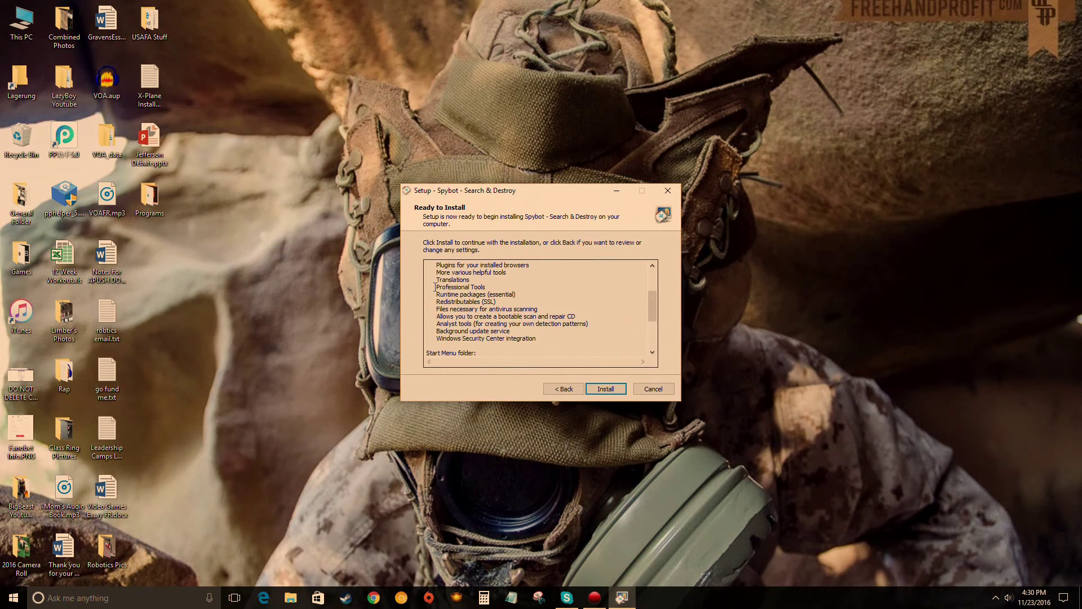
pyautogui.scroll(2, 483, 309)
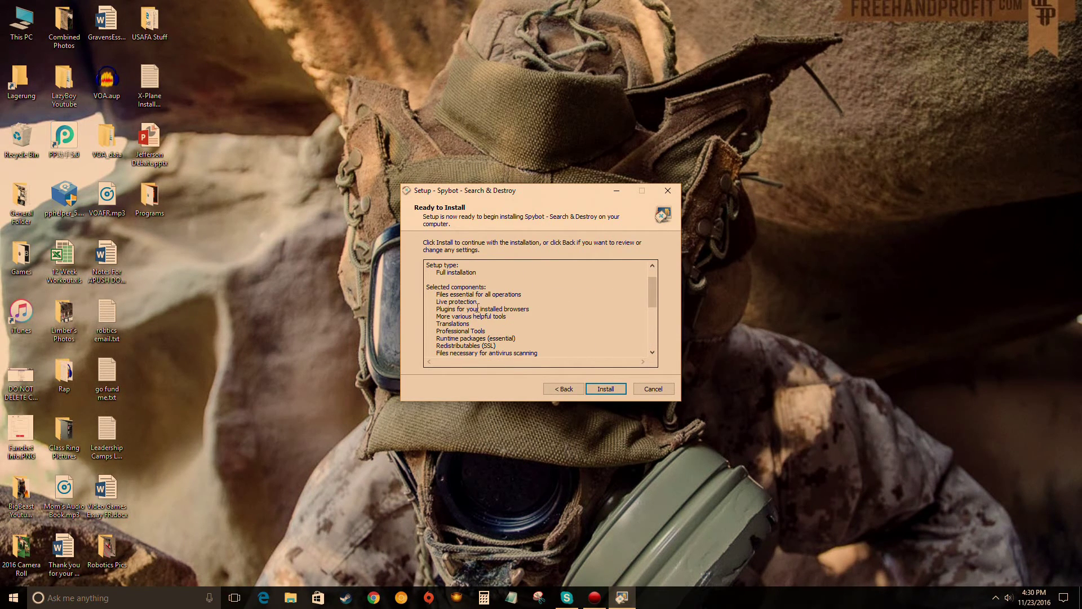
pyautogui.scroll(-3, 479, 308)
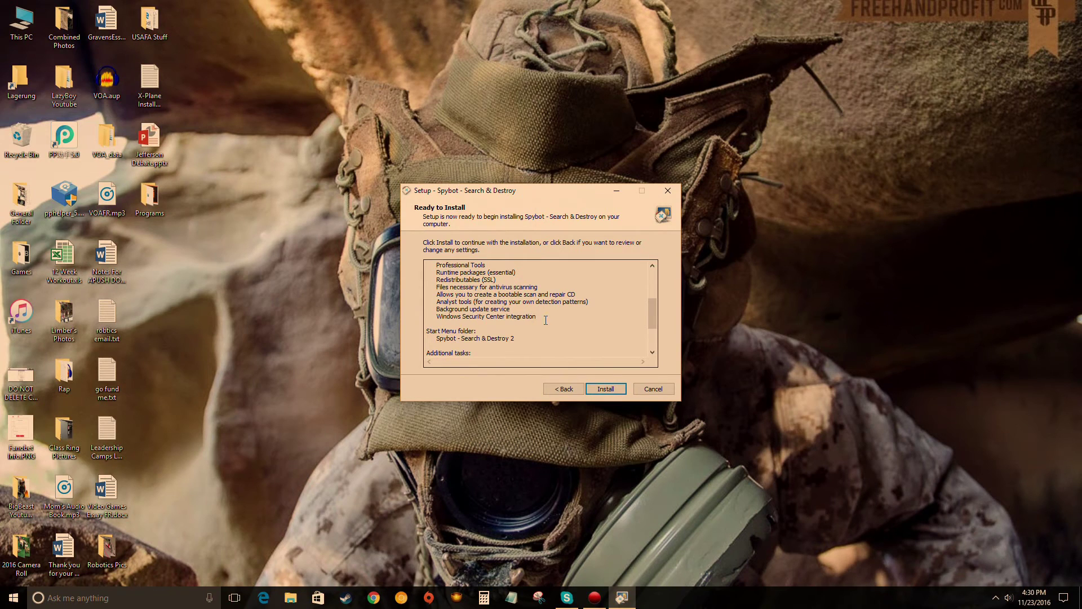
pyautogui.moveTo(546, 319); pyautogui.dragTo(577, 353)
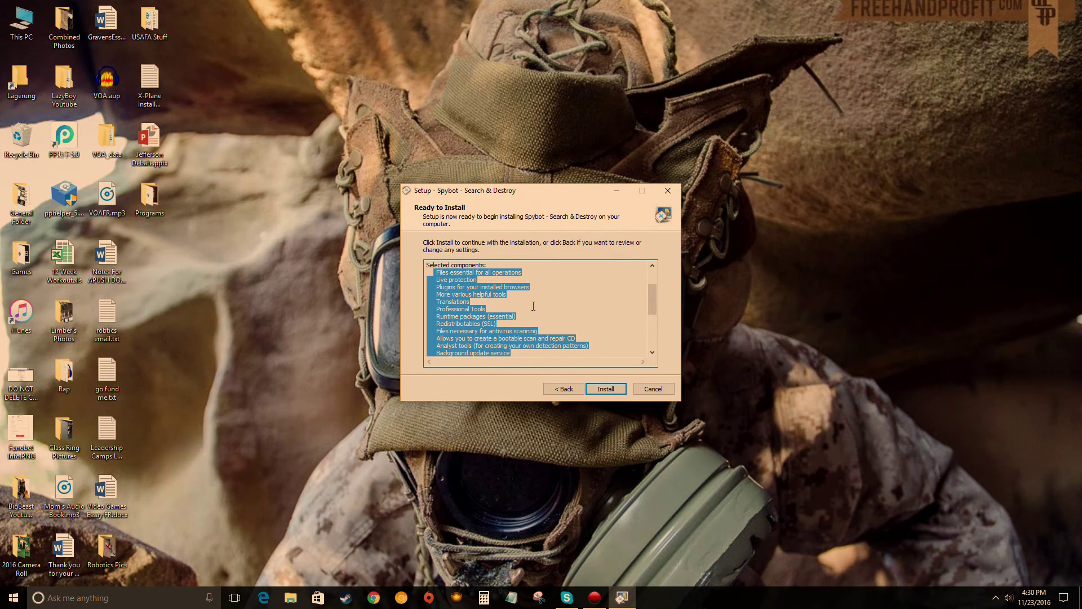
pyautogui.click(599, 388)
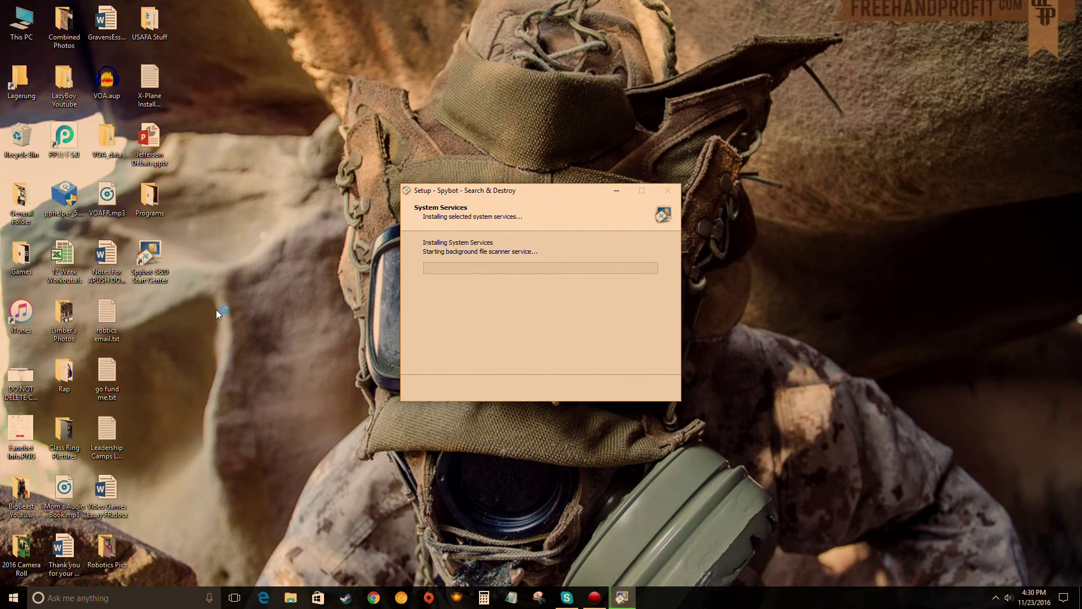
pyautogui.moveTo(148, 252); pyautogui.dragTo(246, 299)
# - Move the Start Center desktop shortcut, then finish setup with Open Start Center checked
pyautogui.moveTo(174, 265); pyautogui.dragTo(166, 261)
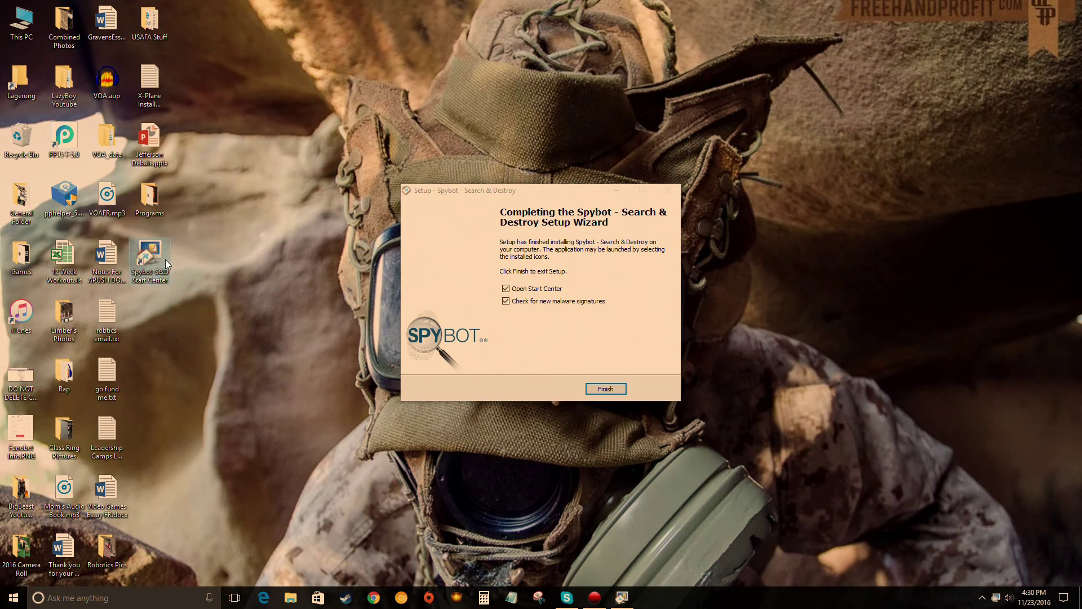
pyautogui.click(319, 263)
pyautogui.click(607, 390)
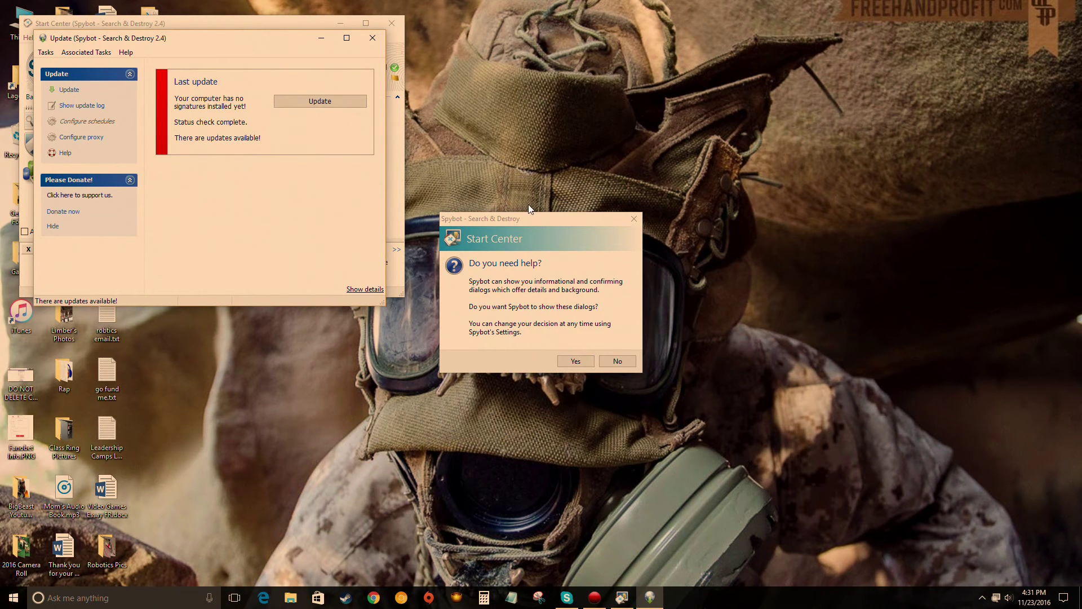
# - Decline the help and whitelist prompts, close the Update window, and centre the Start Center
pyautogui.click(633, 219)
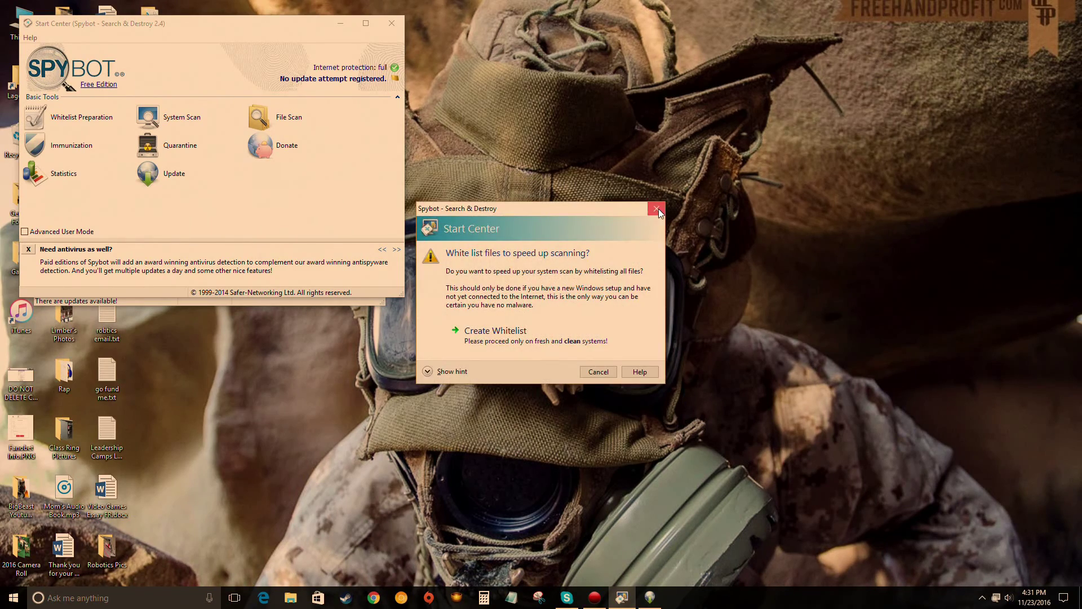
pyautogui.click(657, 209)
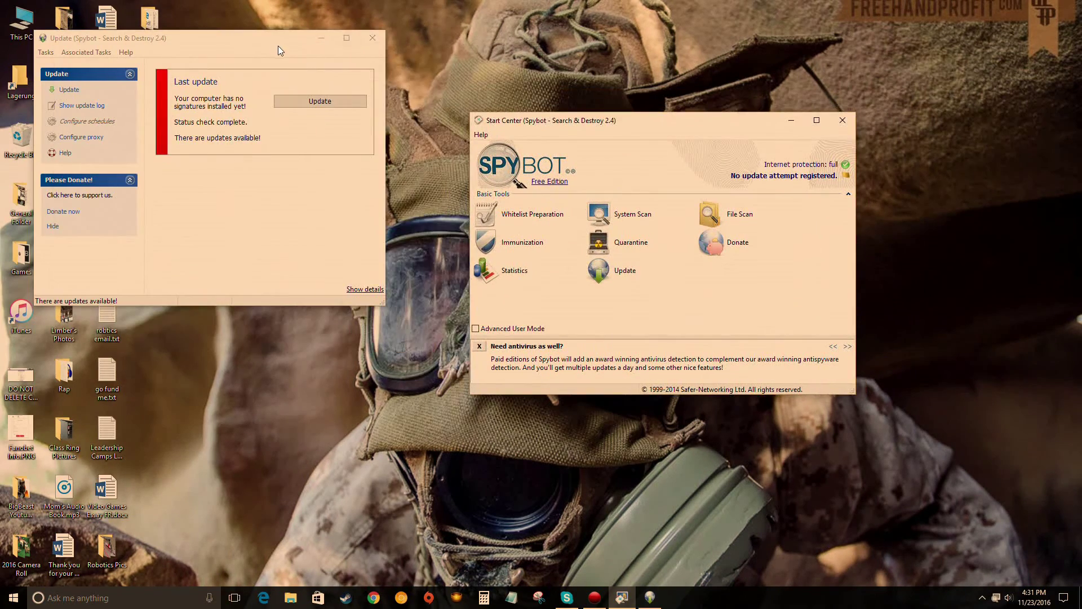
pyautogui.moveTo(279, 45); pyautogui.dragTo(378, 116)
pyautogui.moveTo(590, 125); pyautogui.dragTo(461, 137)
pyautogui.click(478, 107)
pyautogui.moveTo(322, 38); pyautogui.dragTo(813, 399)
pyautogui.moveTo(535, 139); pyautogui.dragTo(574, 163)
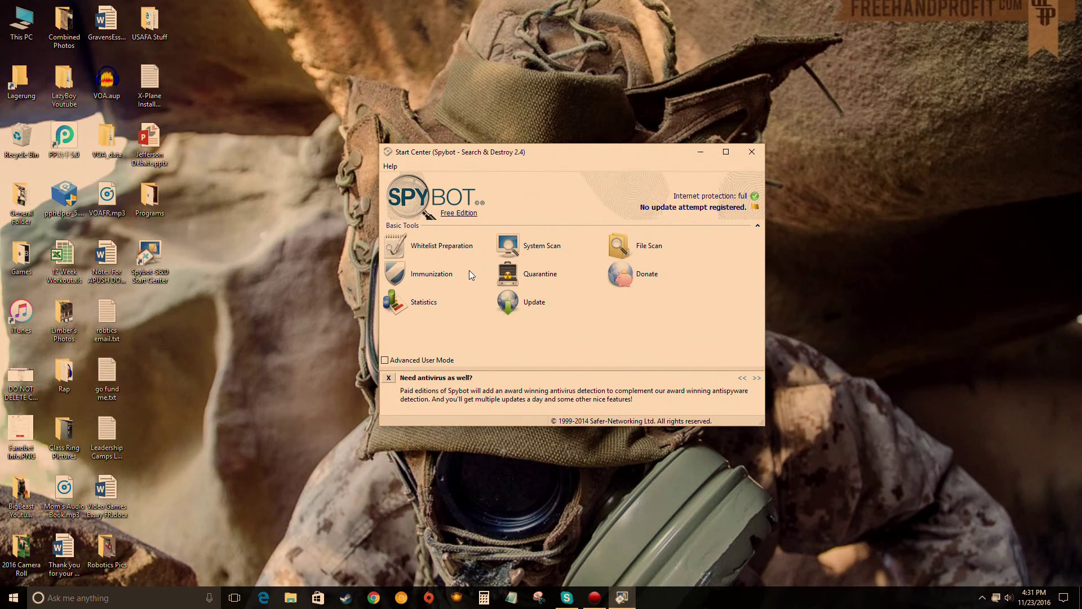